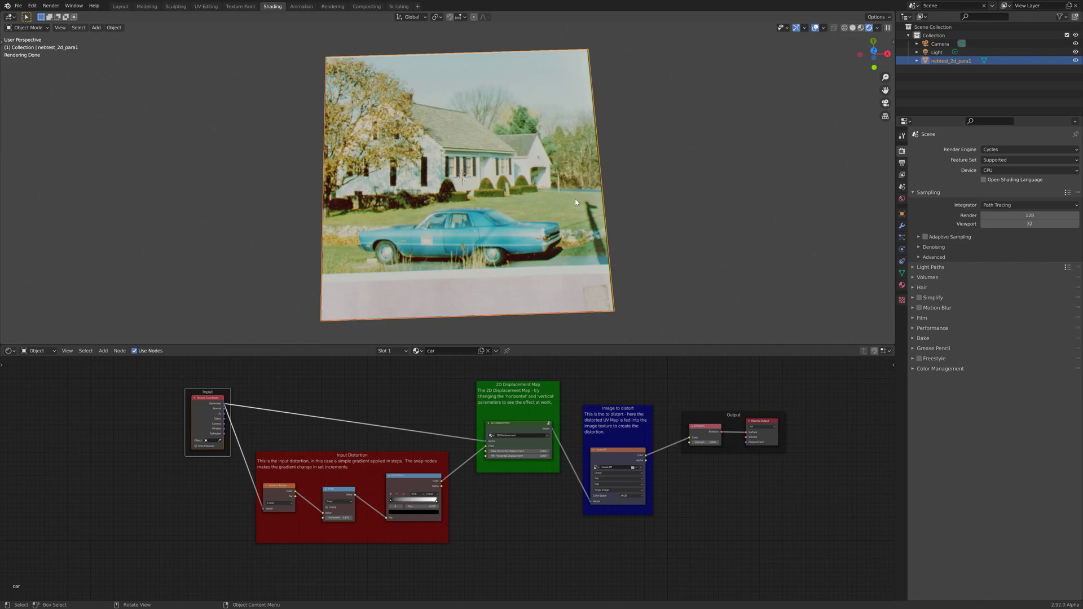
# - Orbit the photo plane to a steeper angle and zoom in on the 2D Displacement node
pyautogui.moveTo(494, 258)
pyautogui.mouseDown(button='middle')
pyautogui.moveTo(535, 168)
pyautogui.moveTo(460, 229)
pyautogui.moveTo(488, 228)
pyautogui.moveTo(490, 200)
pyautogui.moveTo(529, 283)
pyautogui.mouseUp(button='middle')
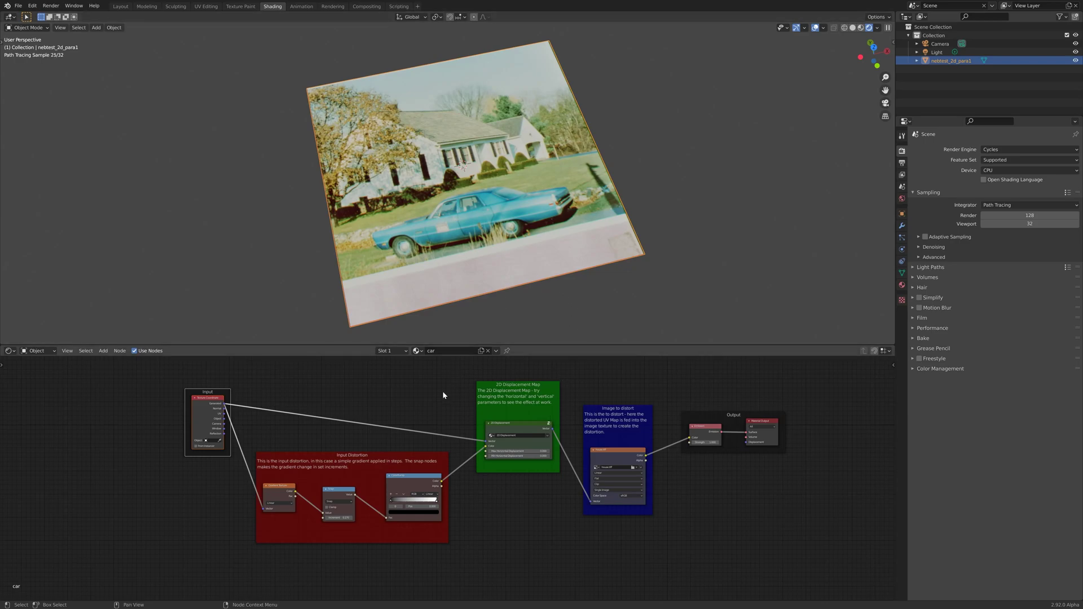
pyautogui.scroll(5, 424, 443)
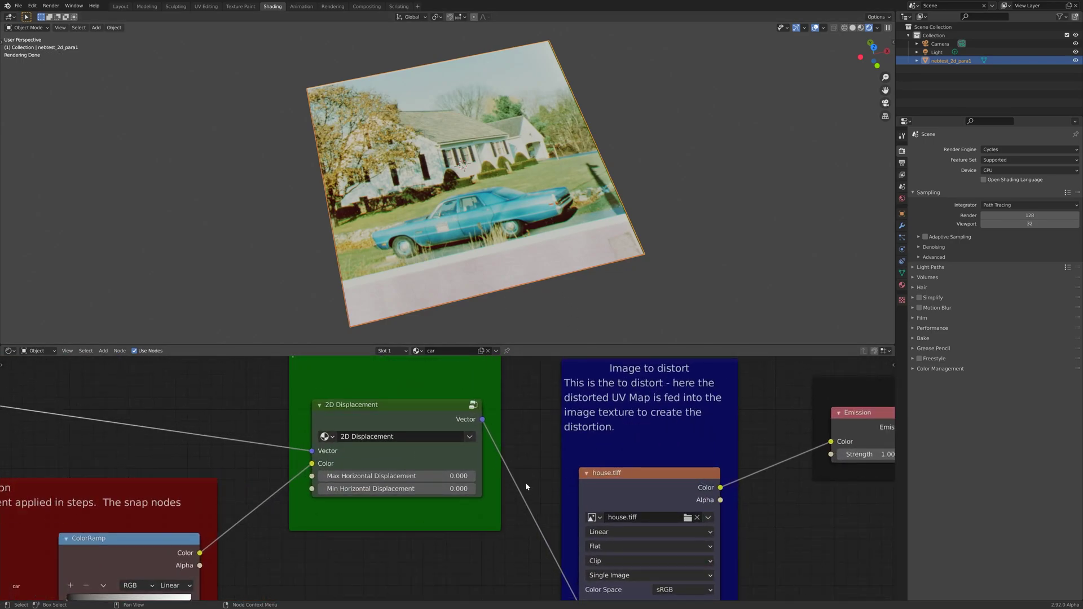
# - Zoom and pan the node editor to show more of the Input Distortion nodes
pyautogui.scroll(-2, 525, 486)
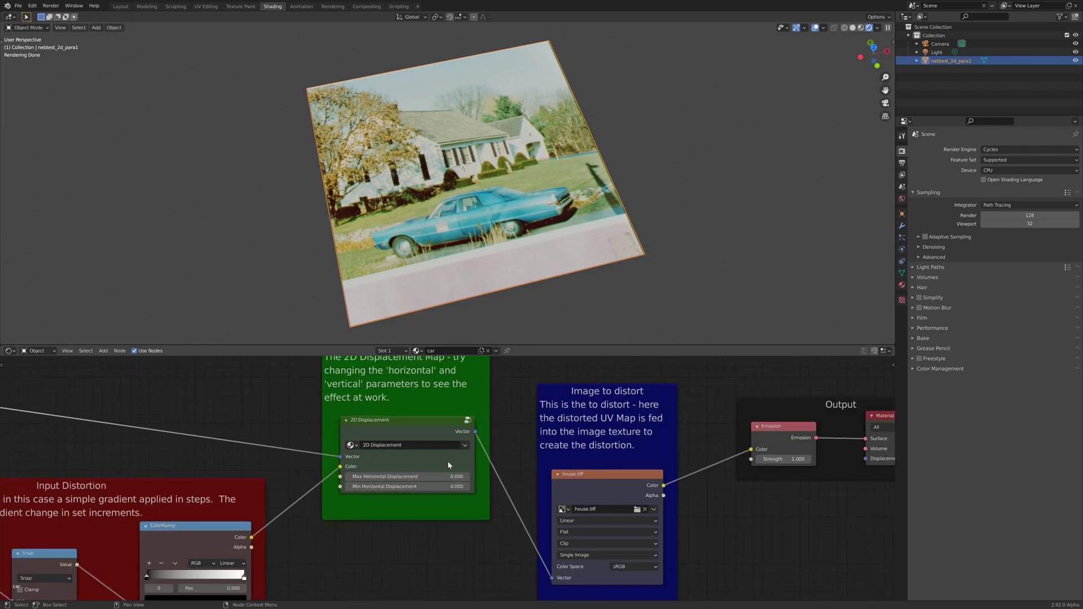
pyautogui.moveTo(275, 397); pyautogui.dragTo(344, 456, button='middle')
pyautogui.scroll(-1, 412, 440)
pyautogui.scroll(-1, 429, 446)
pyautogui.scroll(2, 461, 452)
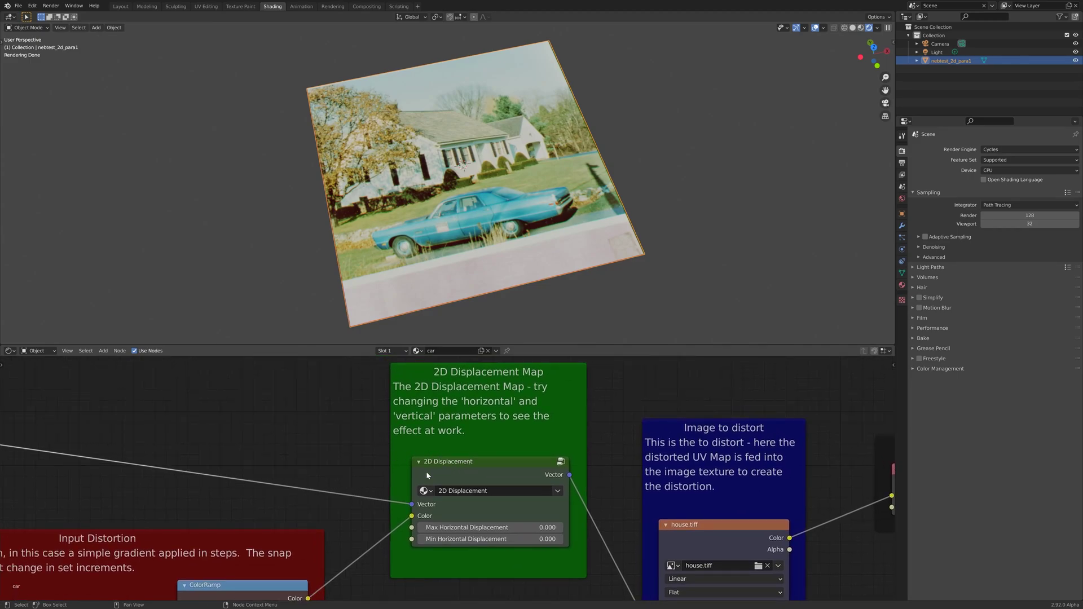
pyautogui.scroll(-2, 346, 454)
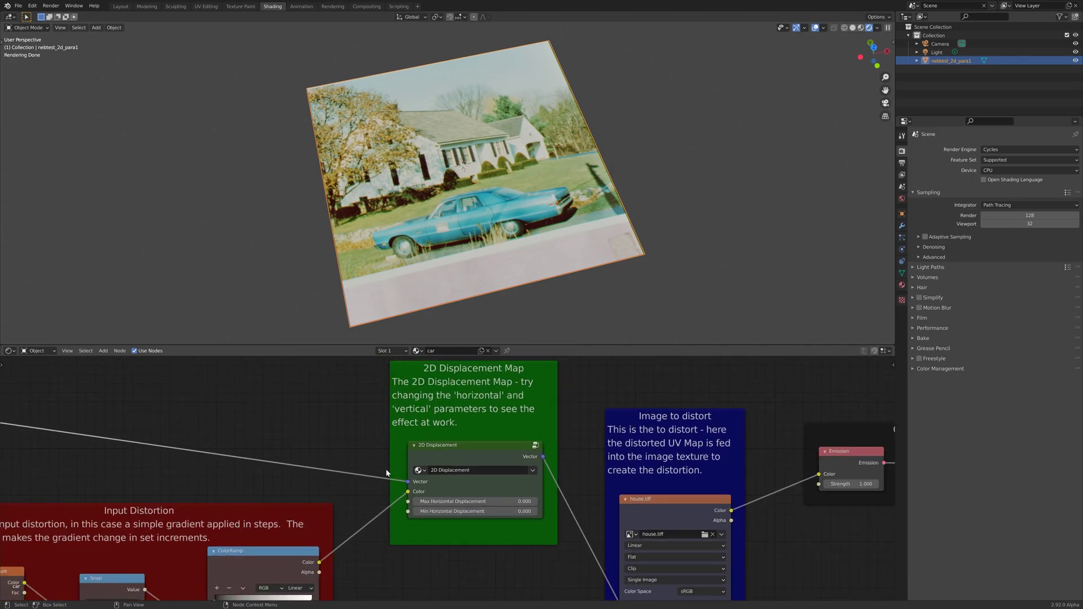
# - Try a higher Max Horizontal Displacement, cancel back to 0.000, and frame the Input Distortion group
pyautogui.moveTo(476, 500)
pyautogui.keyDown('shift'); pyautogui.mouseDown()
pyautogui.moveTo(510, 499)
pyautogui.moveTo(455, 500)
pyautogui.mouseUp(); pyautogui.keyUp('shift')
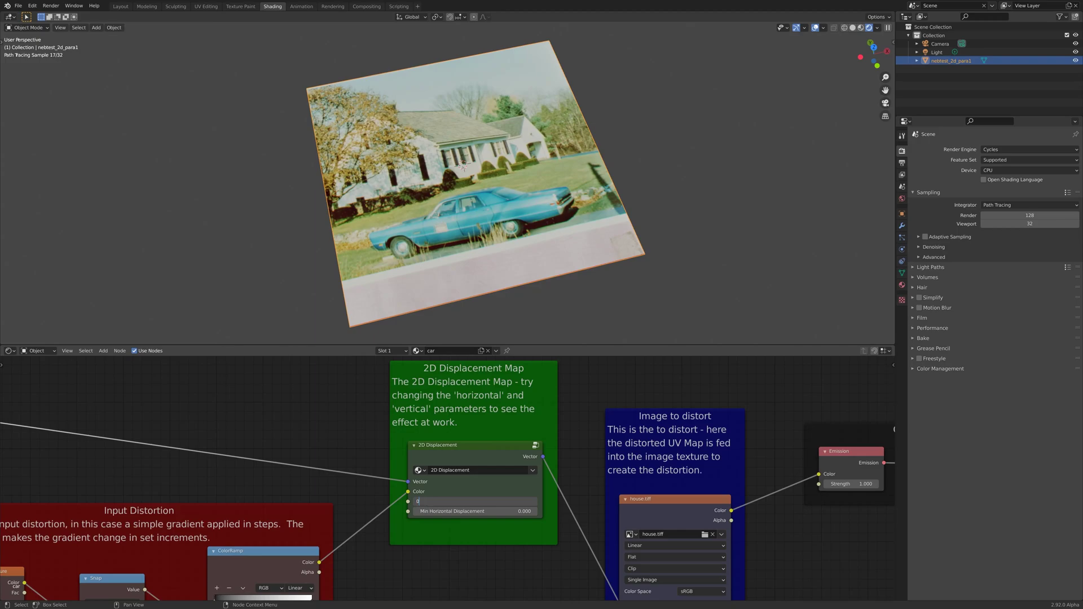
pyautogui.press('BackSpace')
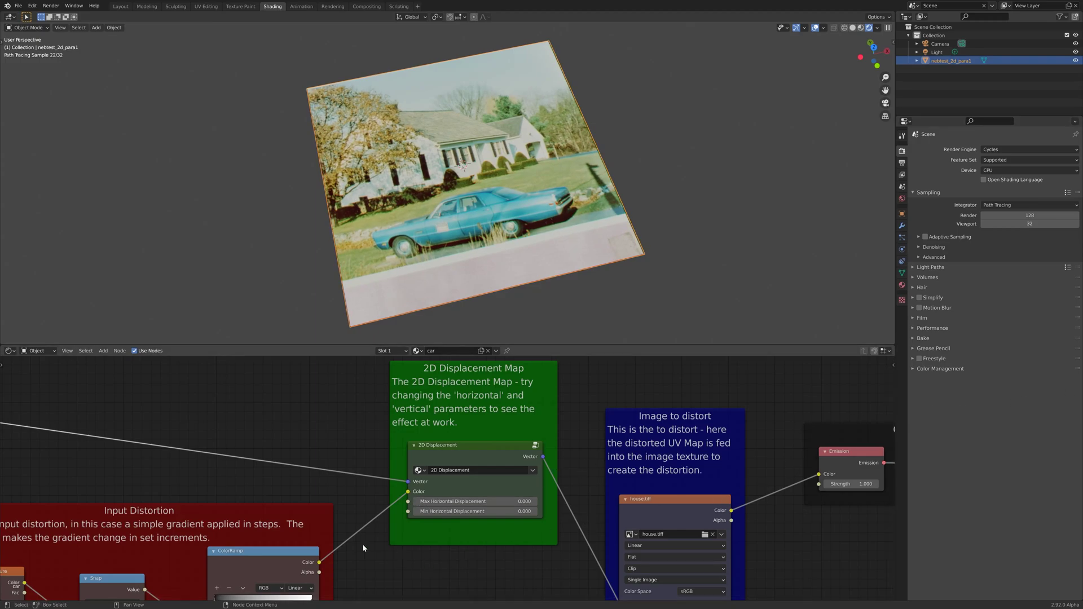
pyautogui.moveTo(379, 540); pyautogui.dragTo(696, 425, button='middle')
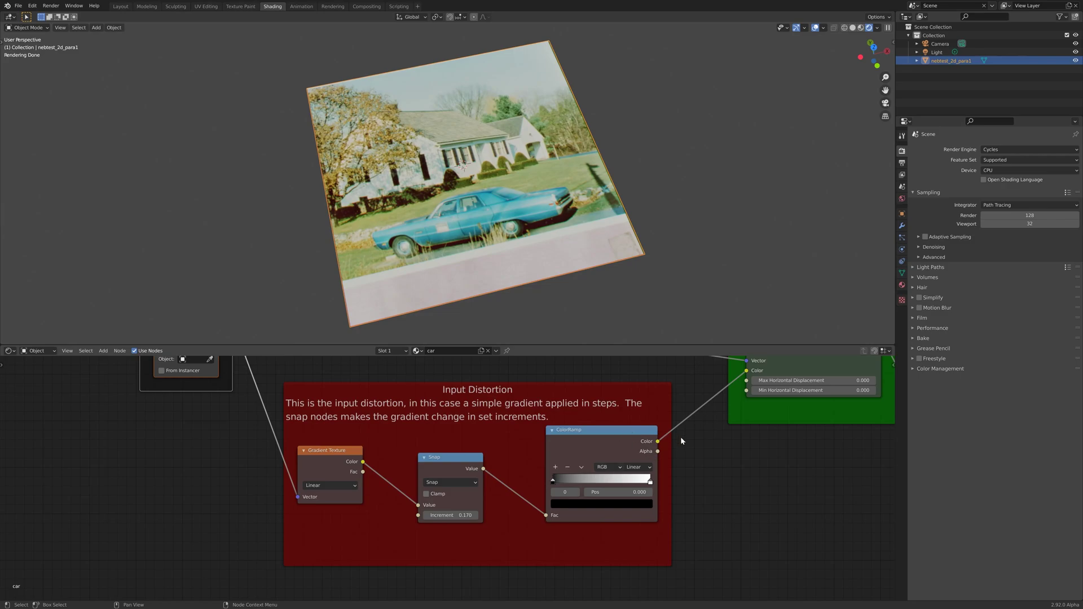
pyautogui.scroll(-1, 681, 436)
pyautogui.click(31, 6)
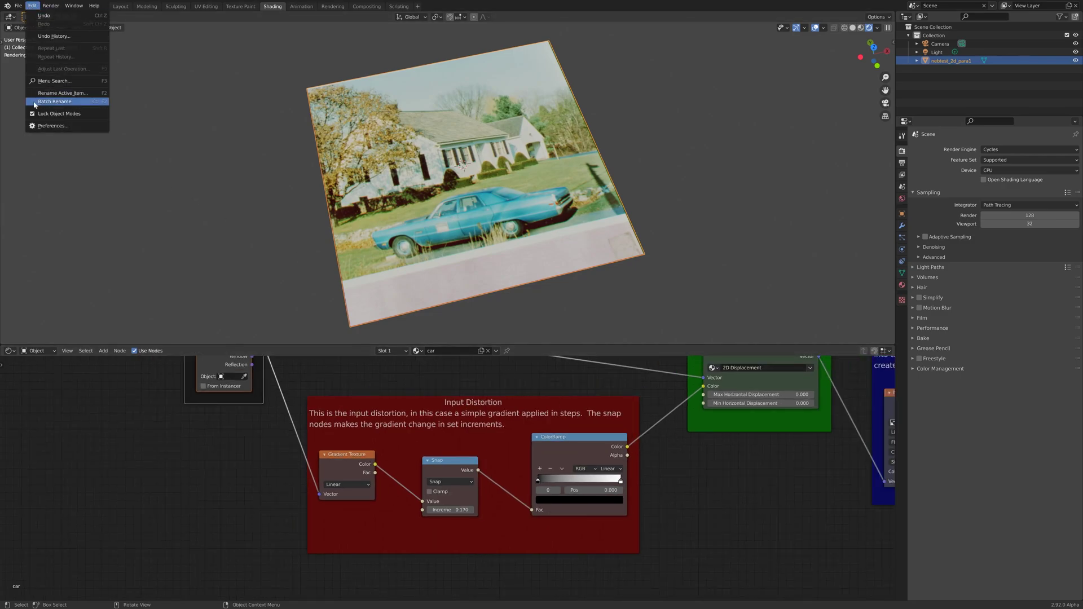
pyautogui.click(104, 125)
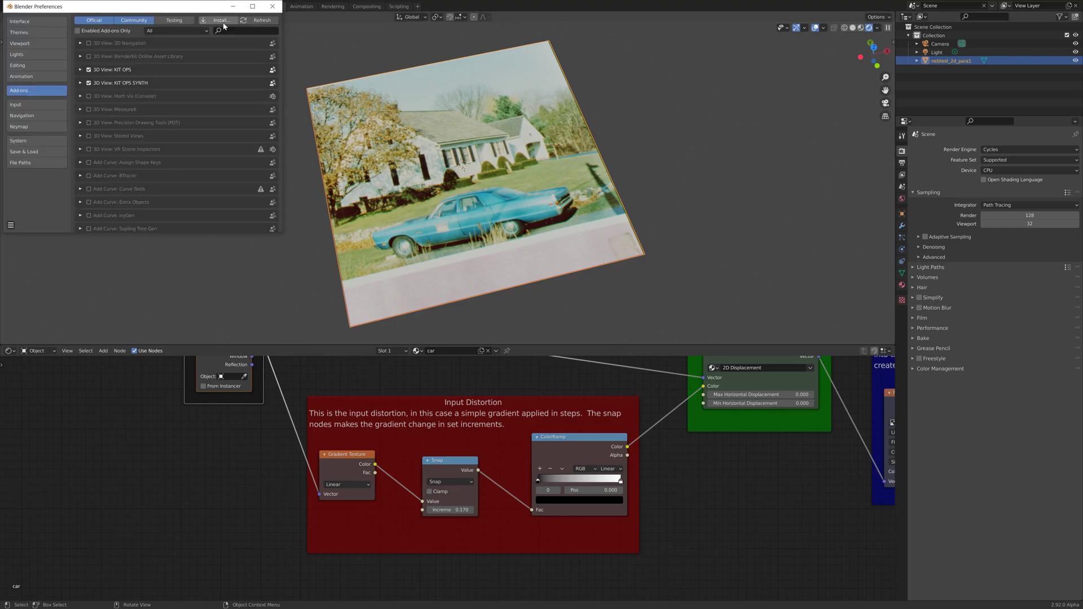
pyautogui.write('node')
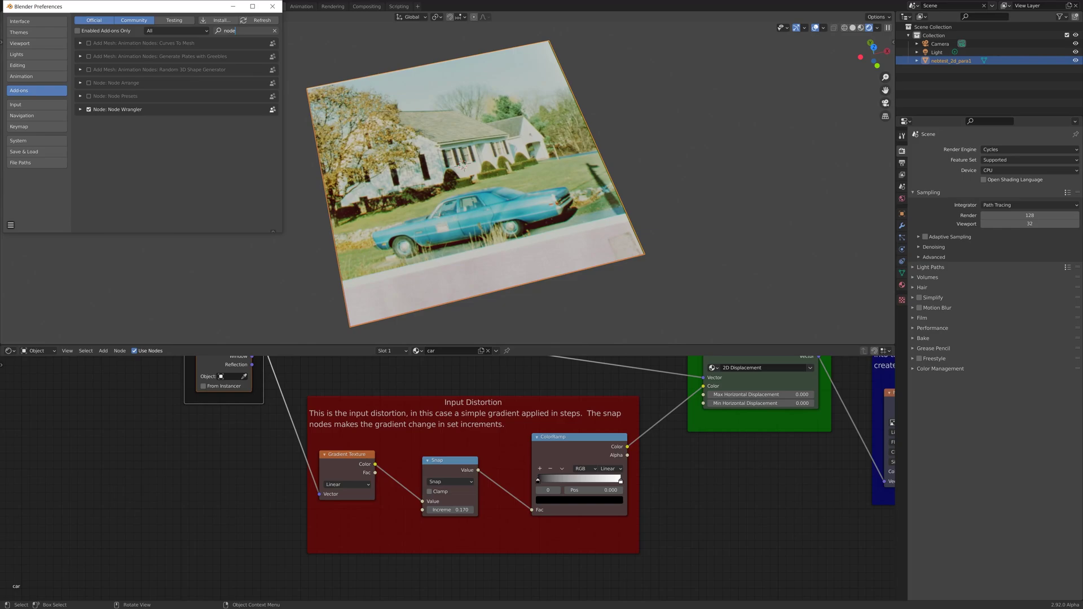
pyautogui.click(272, 6)
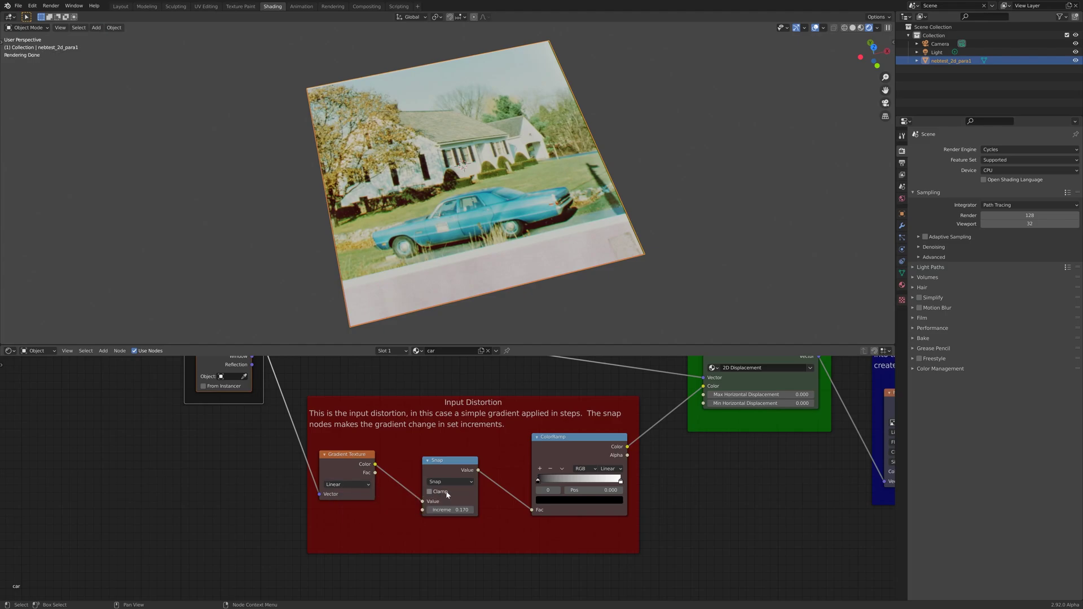
# - Send the ColorRamp to a Viewer node and view its stepped gradient on the plane from above
pyautogui.click(600, 452)
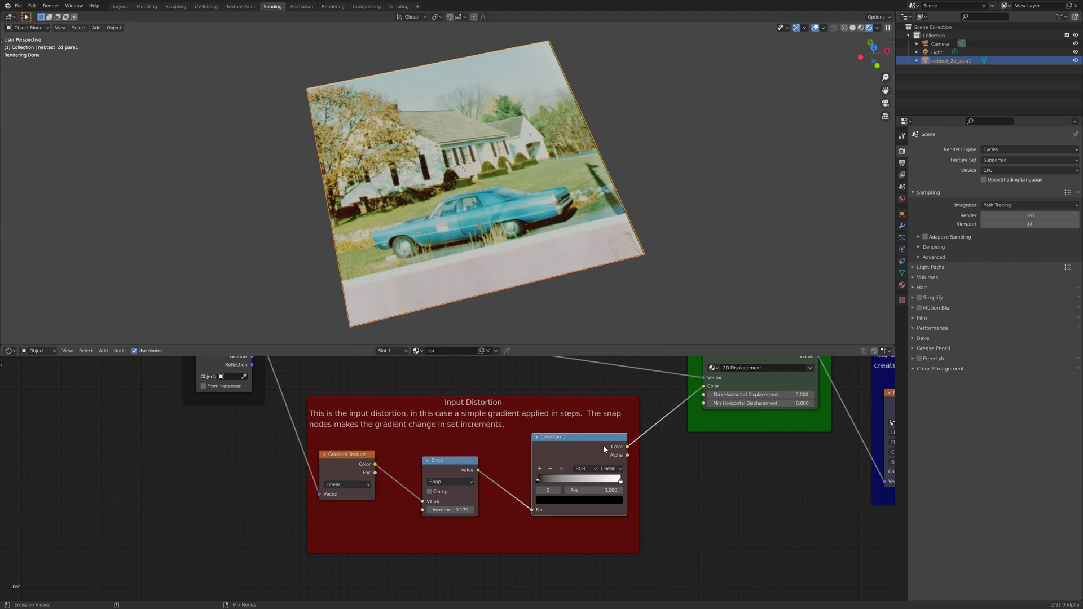
pyautogui.keyDown('ctrl'); pyautogui.keyDown('shift'); pyautogui.click(603, 445); pyautogui.keyUp('shift'); pyautogui.keyUp('ctrl')
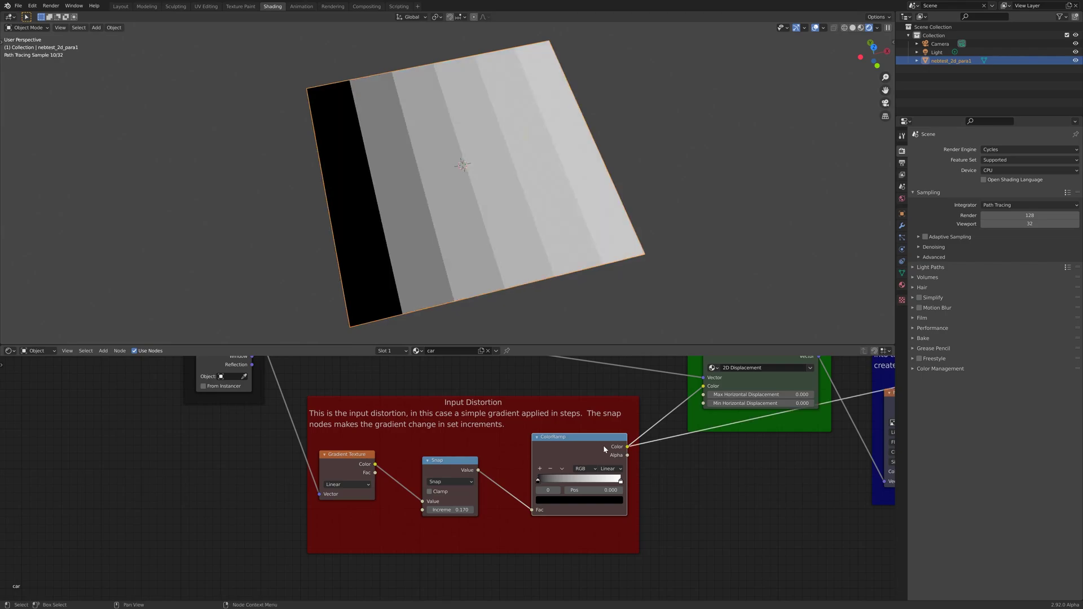
pyautogui.moveTo(491, 187); pyautogui.dragTo(389, 126, button='middle')
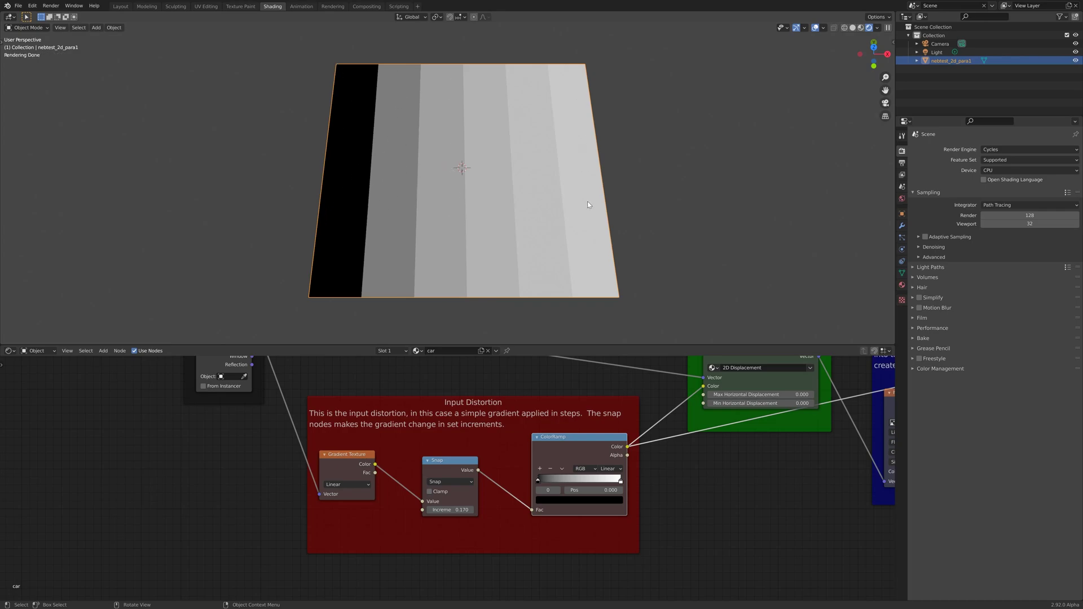
pyautogui.moveTo(753, 486); pyautogui.dragTo(583, 537, button='middle')
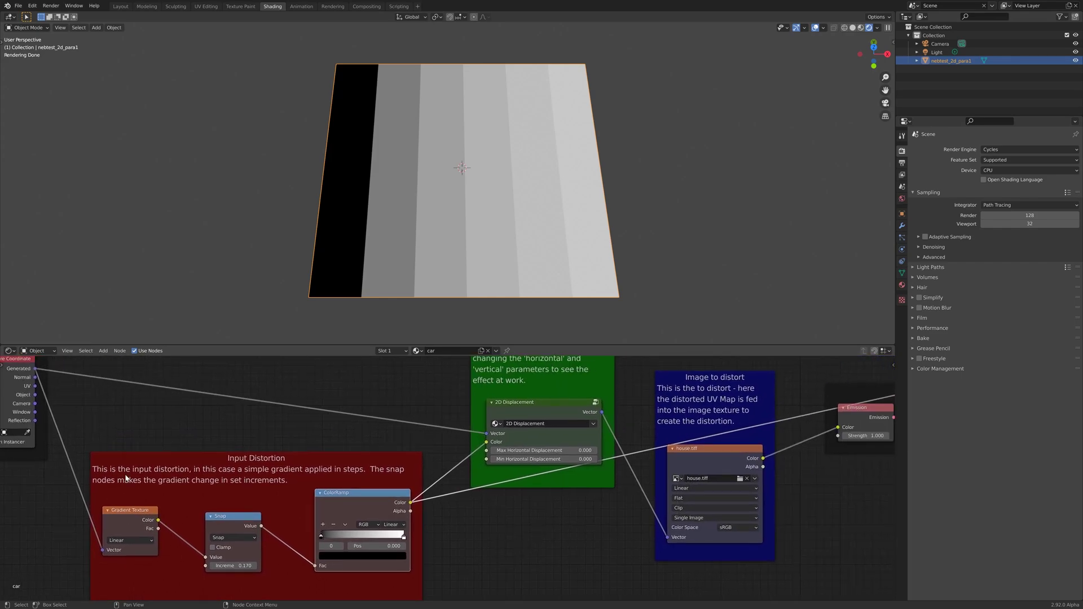
pyautogui.moveTo(601, 499); pyautogui.dragTo(535, 543, button='middle')
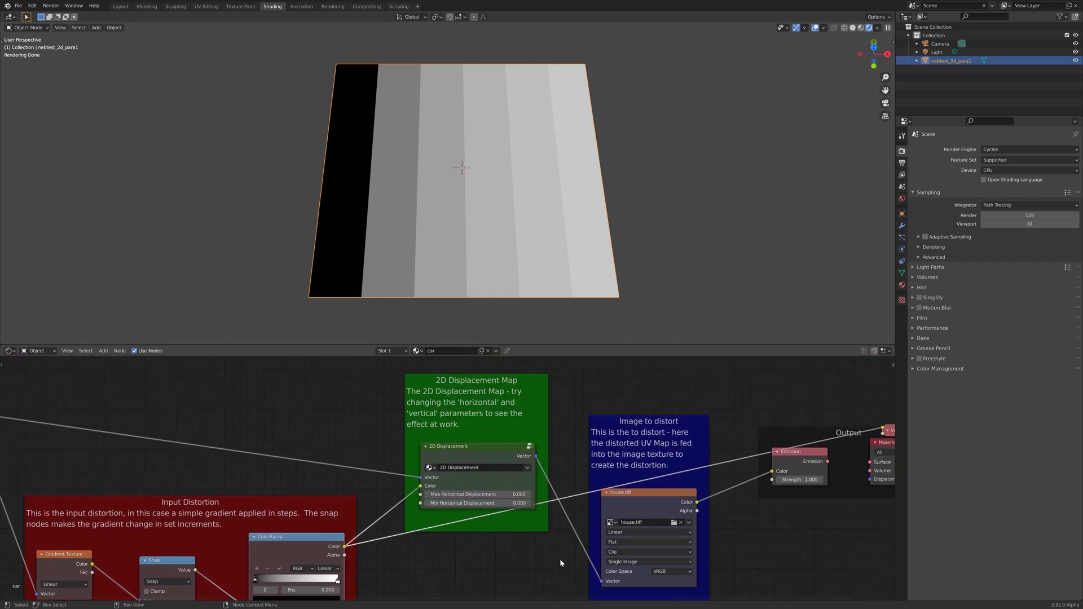
pyautogui.moveTo(560, 558); pyautogui.dragTo(491, 491, button='middle')
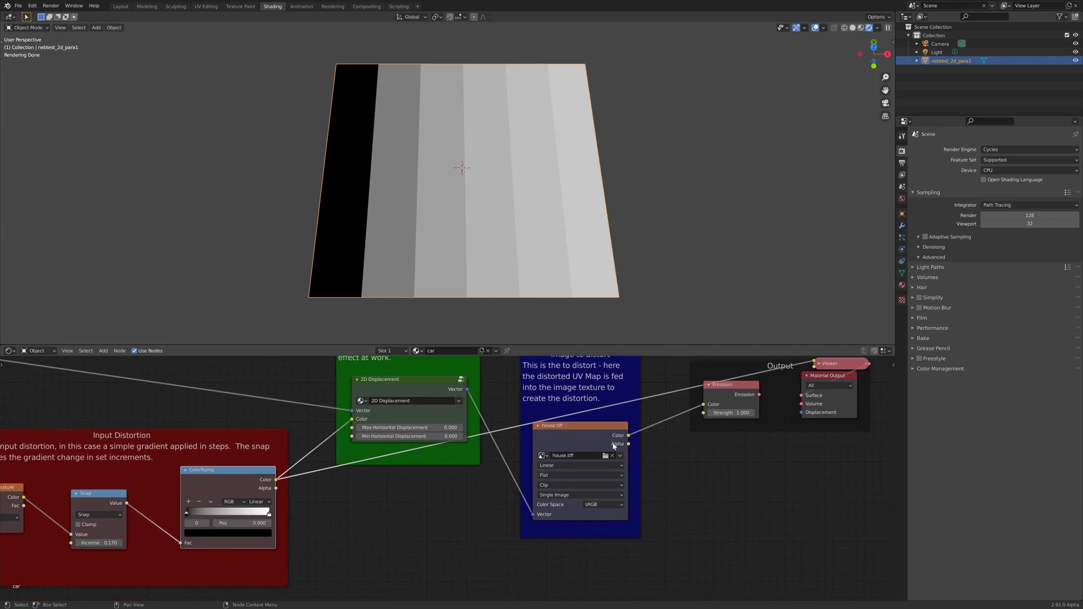
# - Reconnect the Emission shader to the Material Output and reframe the node tree
pyautogui.keyDown('ctrl'); pyautogui.keyDown('shift'); pyautogui.click(735, 396); pyautogui.keyUp('shift'); pyautogui.keyUp('ctrl')
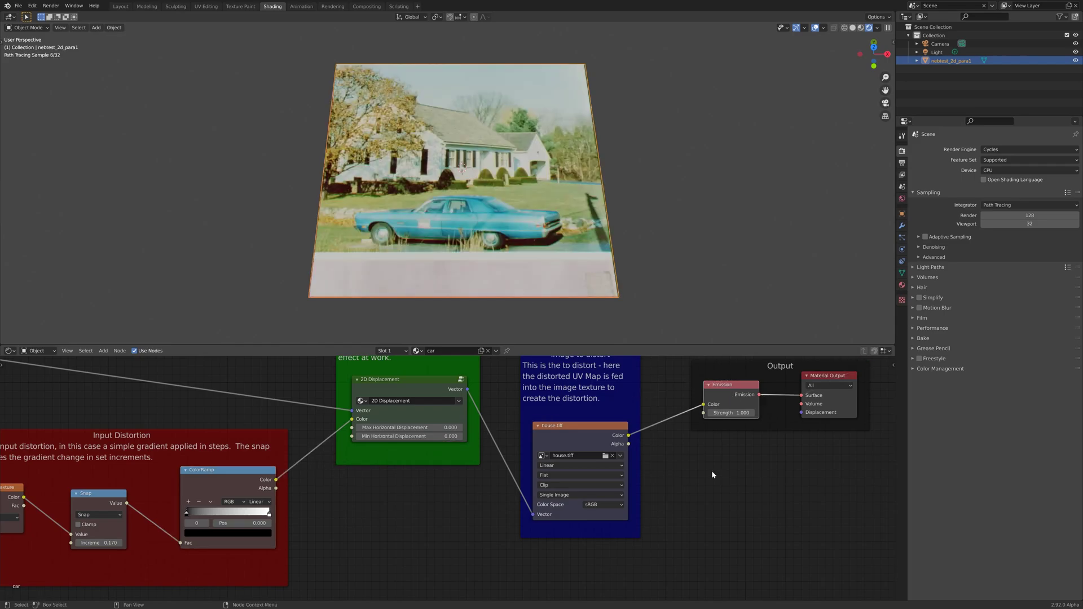
pyautogui.press('Home')
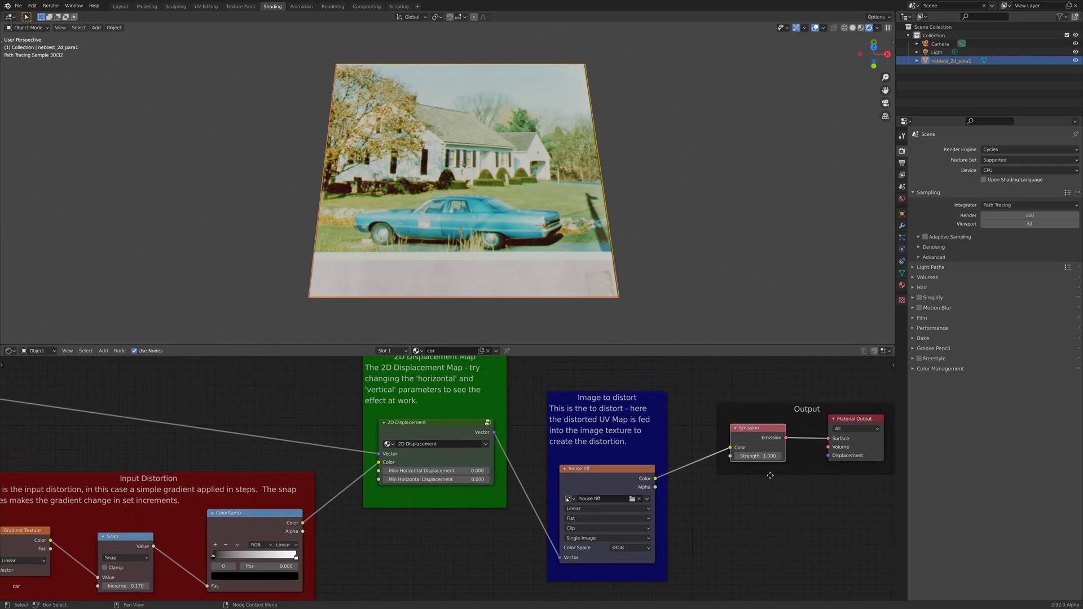
pyautogui.scroll(-1, 567, 448)
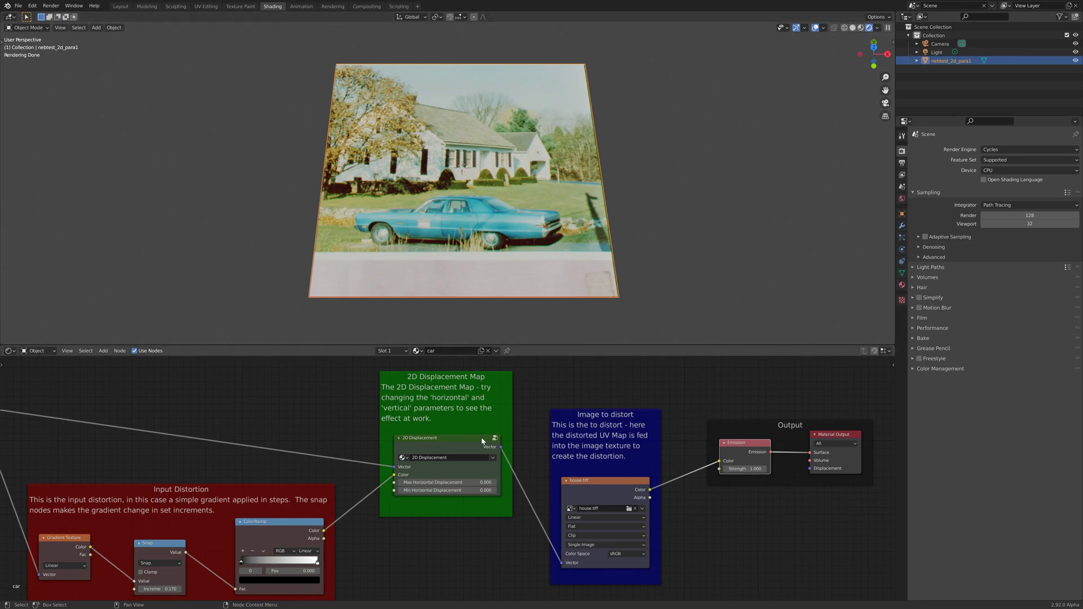
# - Set the 2D Displacement node's Max Horizontal Displacement to 1.450 and Min to 1.130
pyautogui.scroll(3, 472, 448)
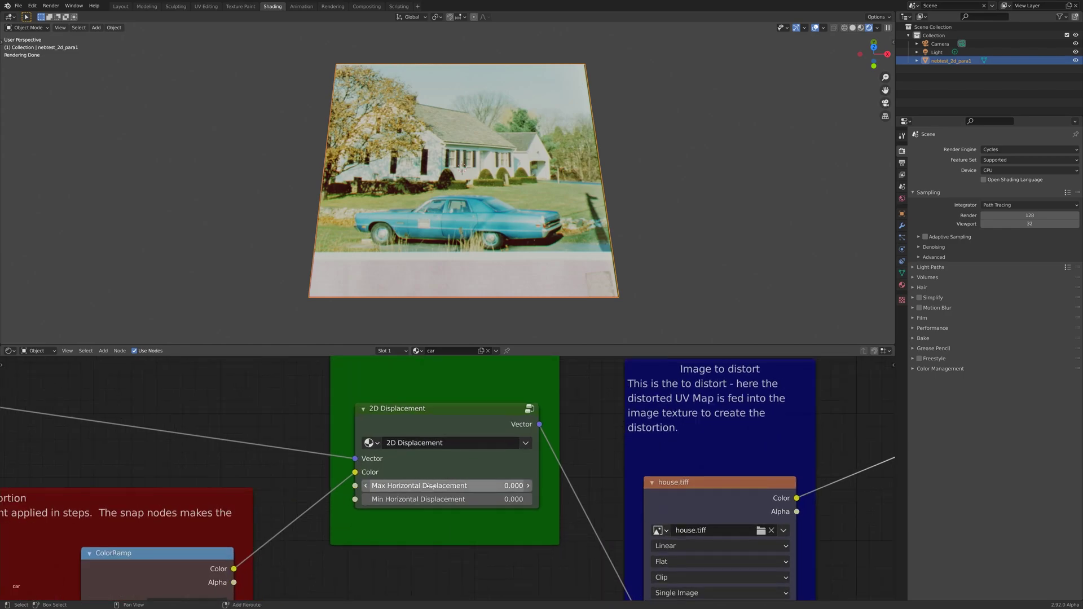
pyautogui.moveTo(430, 486); pyautogui.dragTo(504, 486)
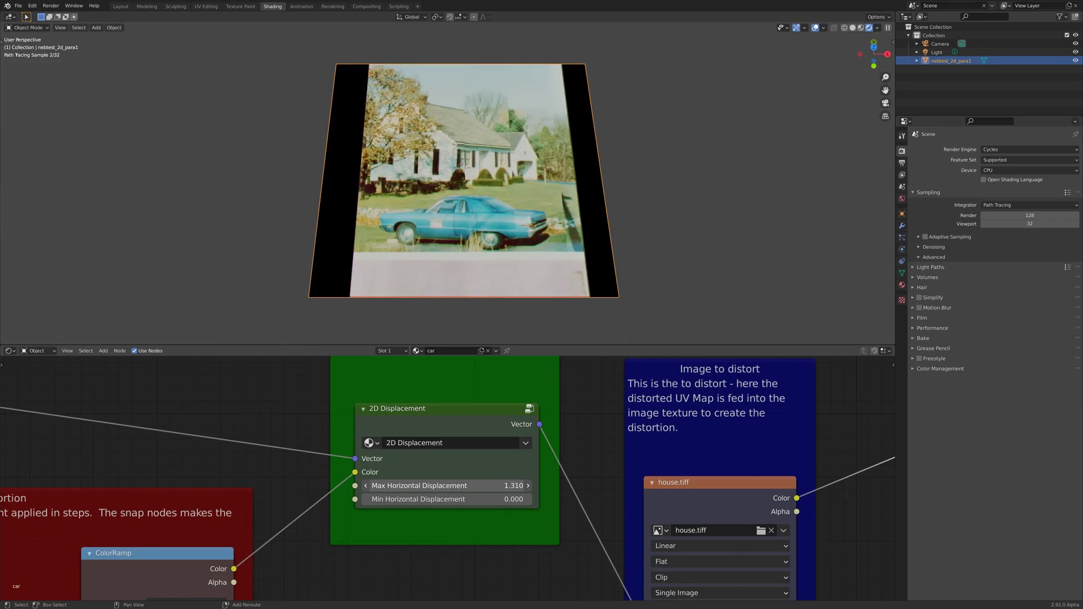
pyautogui.moveTo(430, 499); pyautogui.dragTo(469, 500)
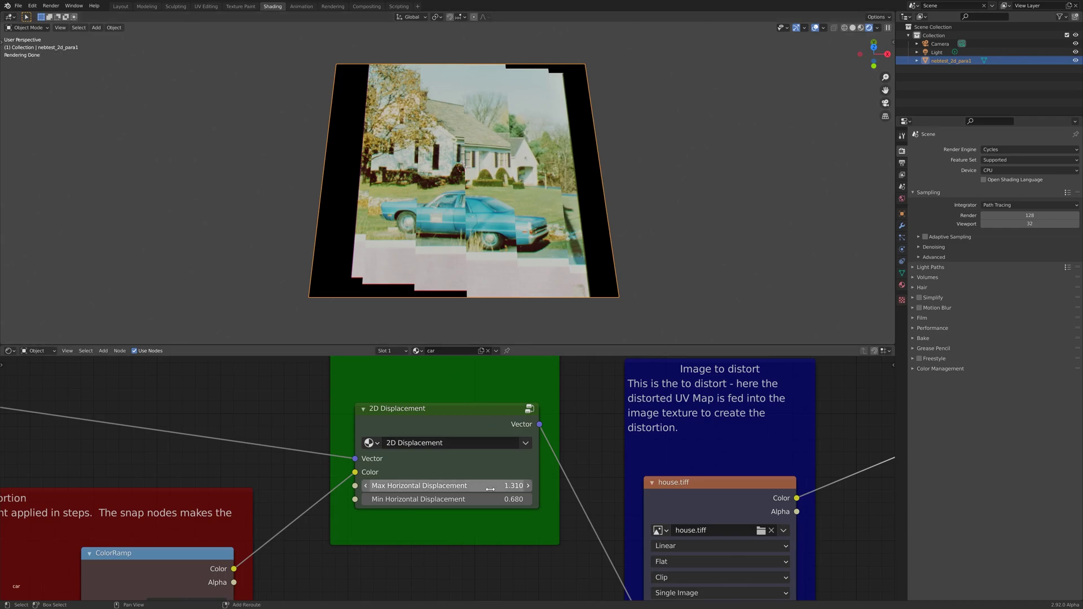
pyautogui.moveTo(489, 499)
pyautogui.mouseDown()
pyautogui.moveTo(515, 500)
pyautogui.moveTo(499, 486)
pyautogui.mouseUp()
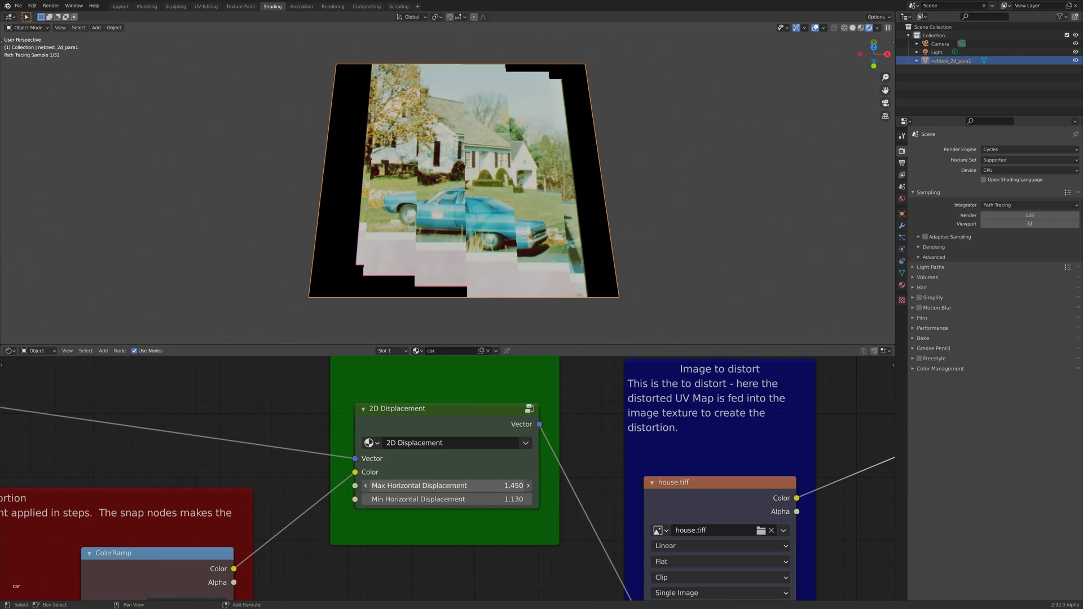
pyautogui.click(460, 421)
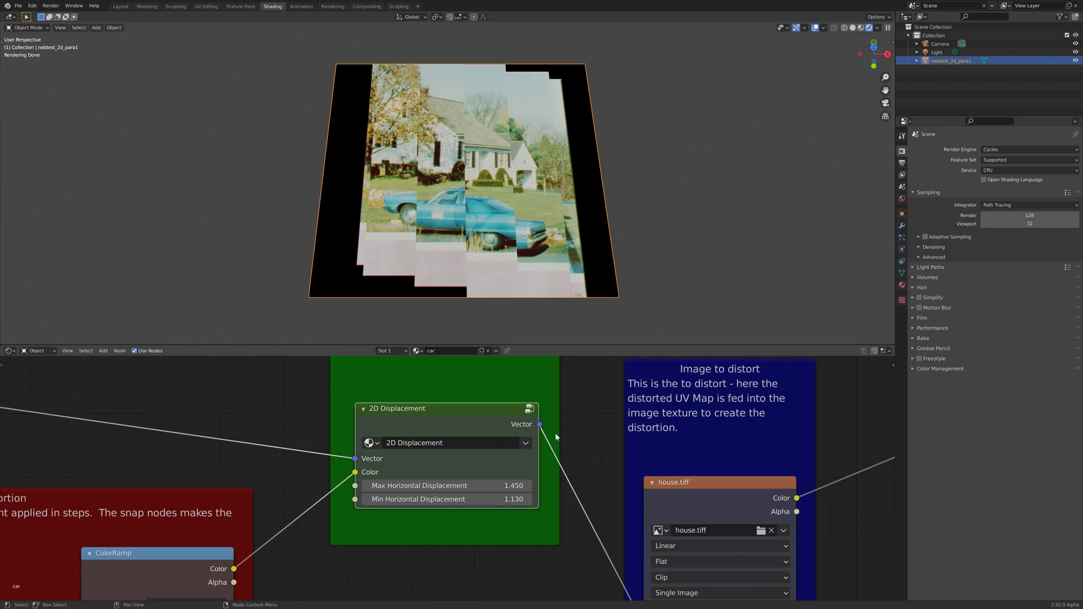
pyautogui.click(18, 6)
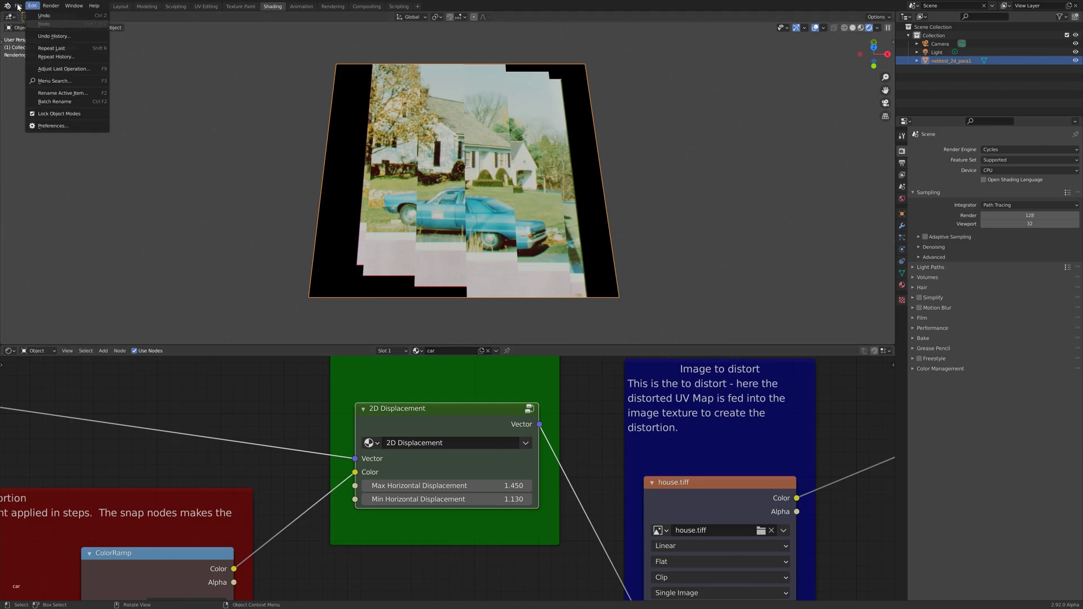
# - Open 2d_displace_nebula.blend from recent files, choosing Don't Save for the car file
pyautogui.moveTo(18, 7)
pyautogui.moveTo(43, 32)
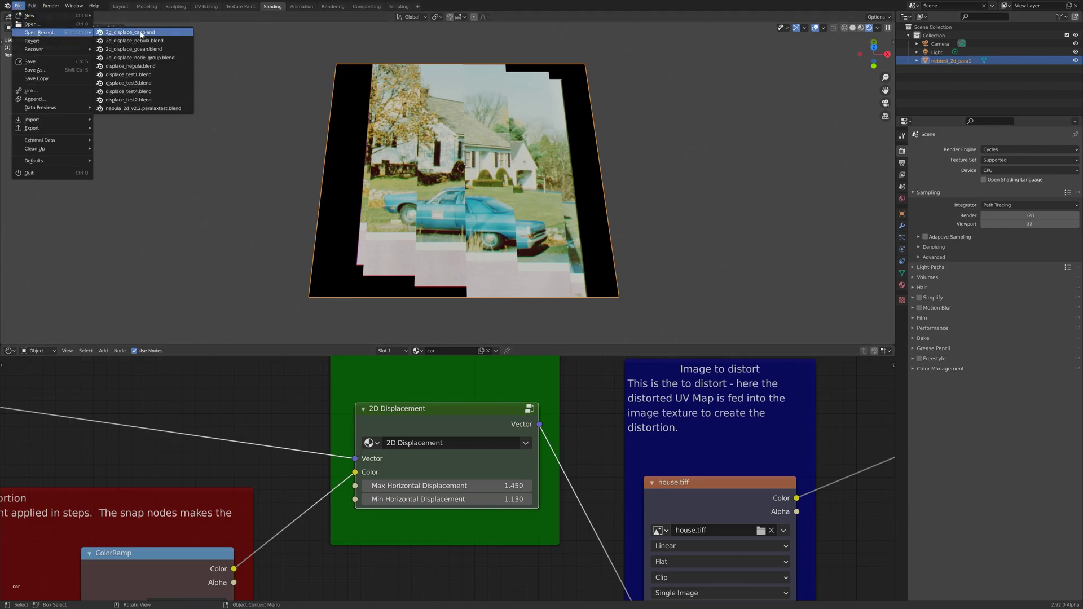
pyautogui.click(167, 41)
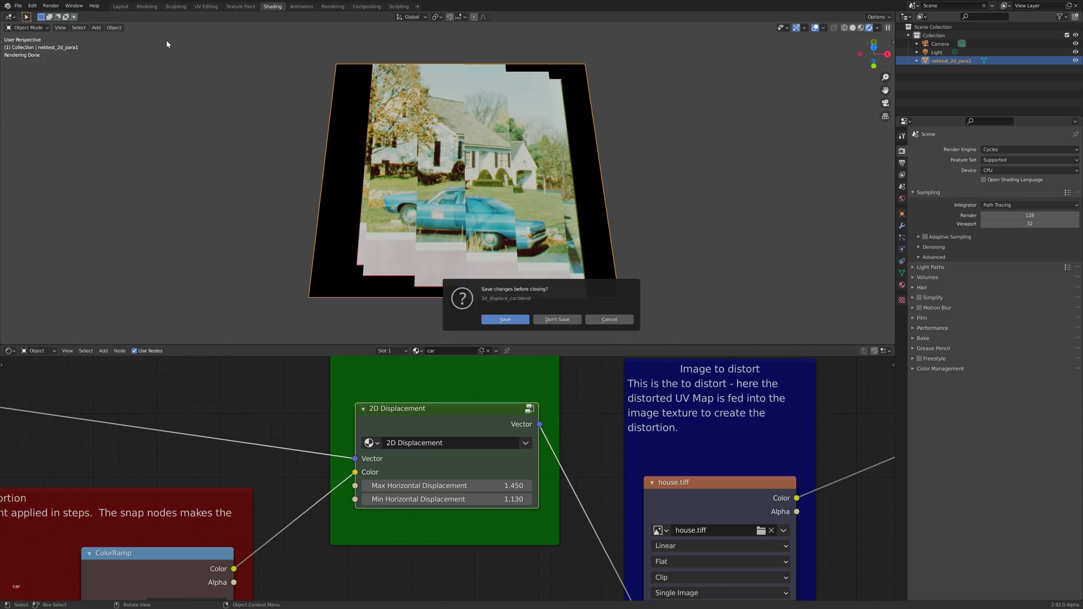
pyautogui.click(567, 319)
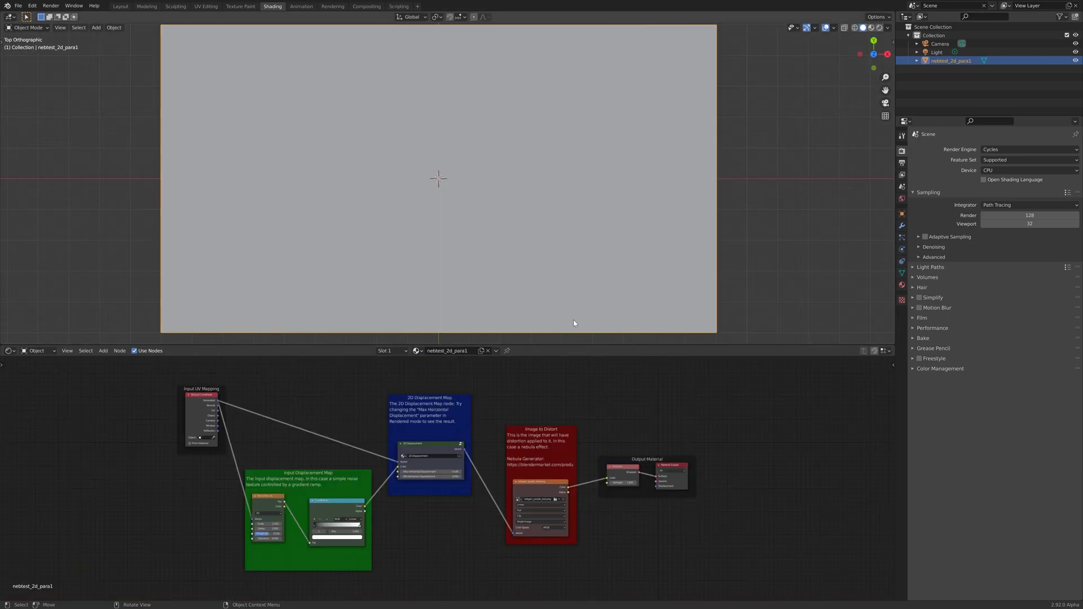
# - Switch the viewport to Rendered shading and orbit to a low oblique view of the nebula plane
pyautogui.click(878, 28)
pyautogui.moveTo(378, 206)
pyautogui.mouseDown(button='middle')
pyautogui.moveTo(299, 210)
pyautogui.moveTo(370, 160)
pyautogui.moveTo(260, 191)
pyautogui.moveTo(282, 238)
pyautogui.mouseUp(button='middle')
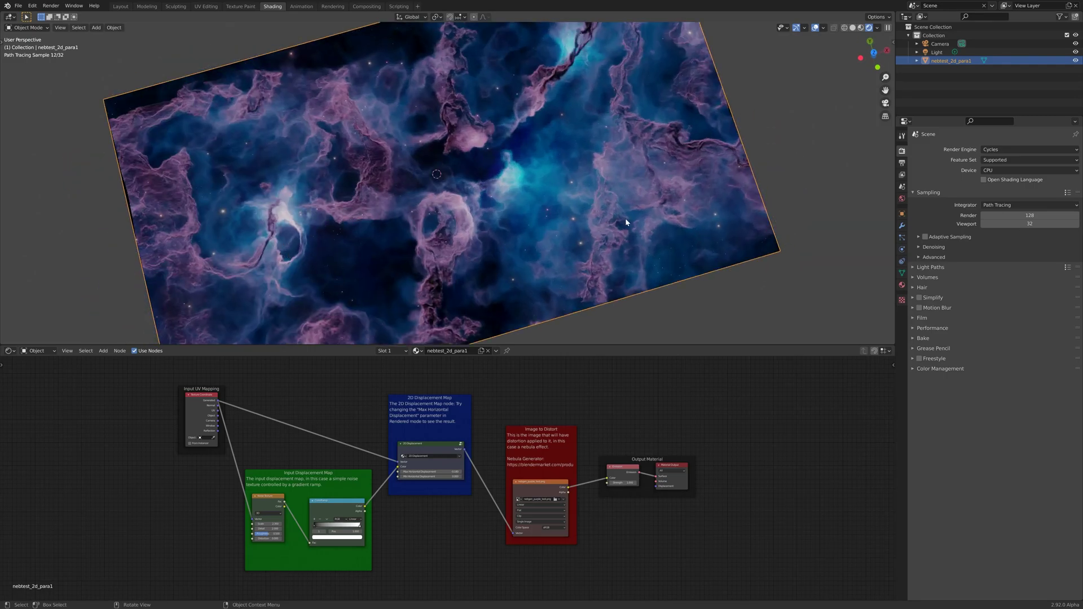
pyautogui.moveTo(555, 222); pyautogui.dragTo(522, 186, button='middle')
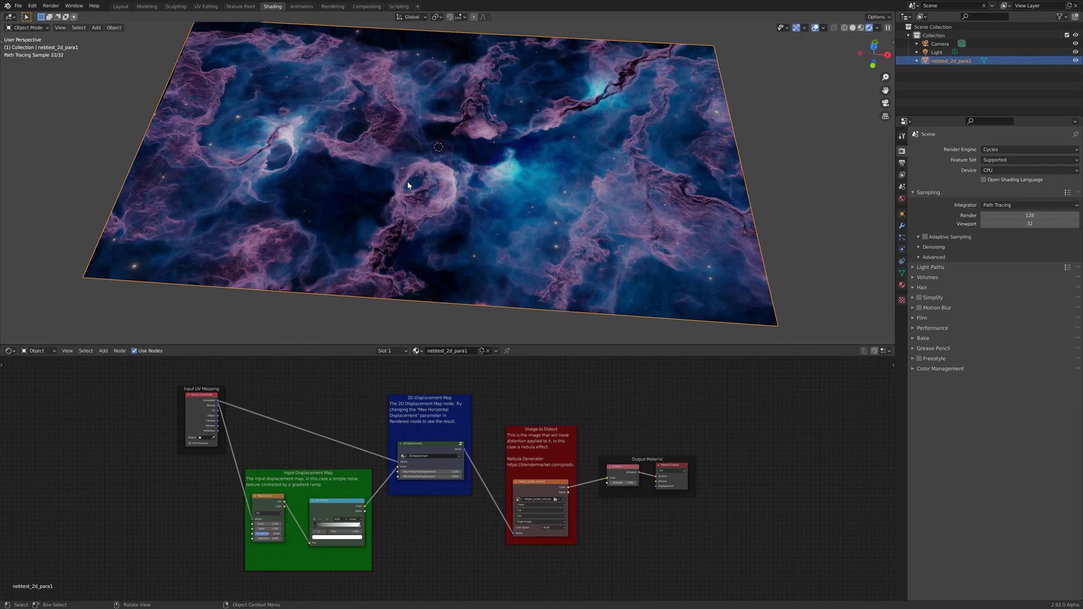
# - Preview the ColorRamp's grey noise on the plane and shift its black stop to darken it
pyautogui.scroll(3, 437, 459)
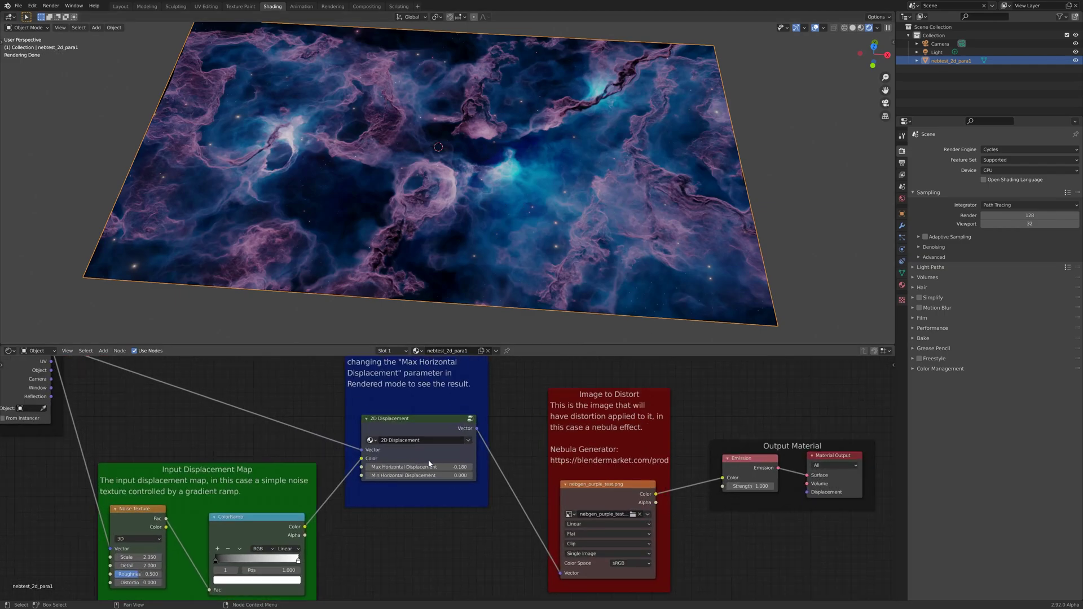
pyautogui.moveTo(359, 533); pyautogui.dragTo(598, 512, button='middle')
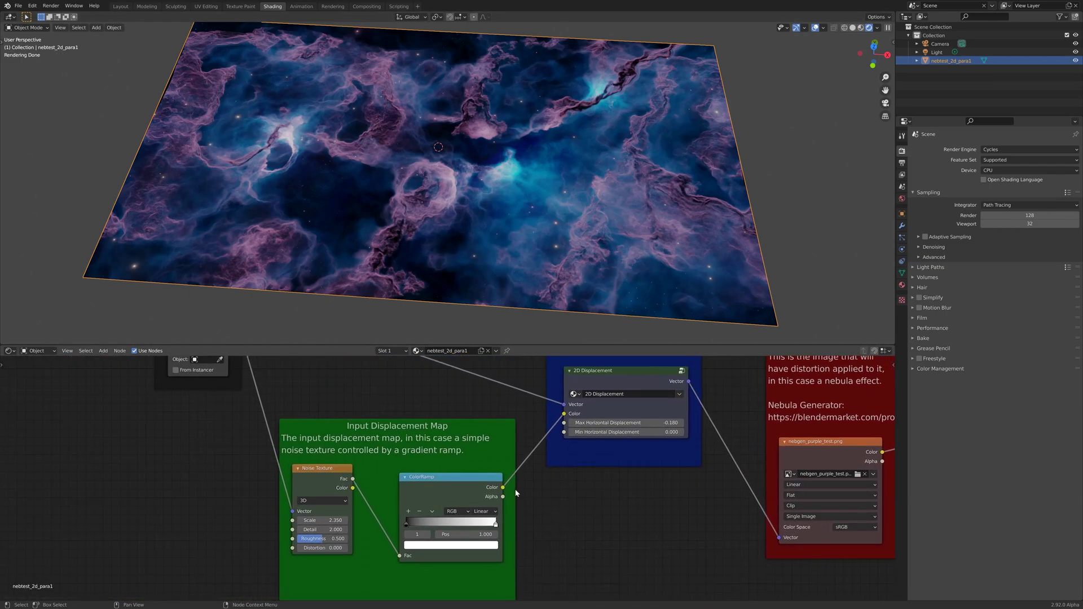
pyautogui.keyDown('ctrl'); pyautogui.keyDown('shift'); pyautogui.click(451, 480); pyautogui.keyUp('shift'); pyautogui.keyUp('ctrl')
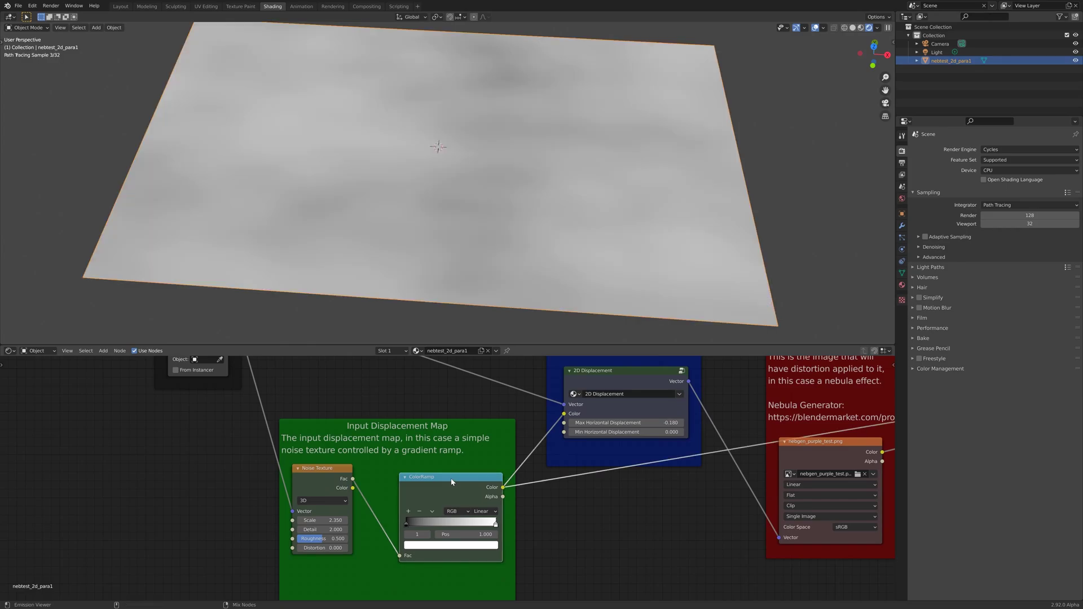
pyautogui.click(407, 524)
pyautogui.moveTo(415, 526)
pyautogui.mouseDown()
pyautogui.moveTo(483, 526)
pyautogui.moveTo(406, 524)
pyautogui.mouseUp()
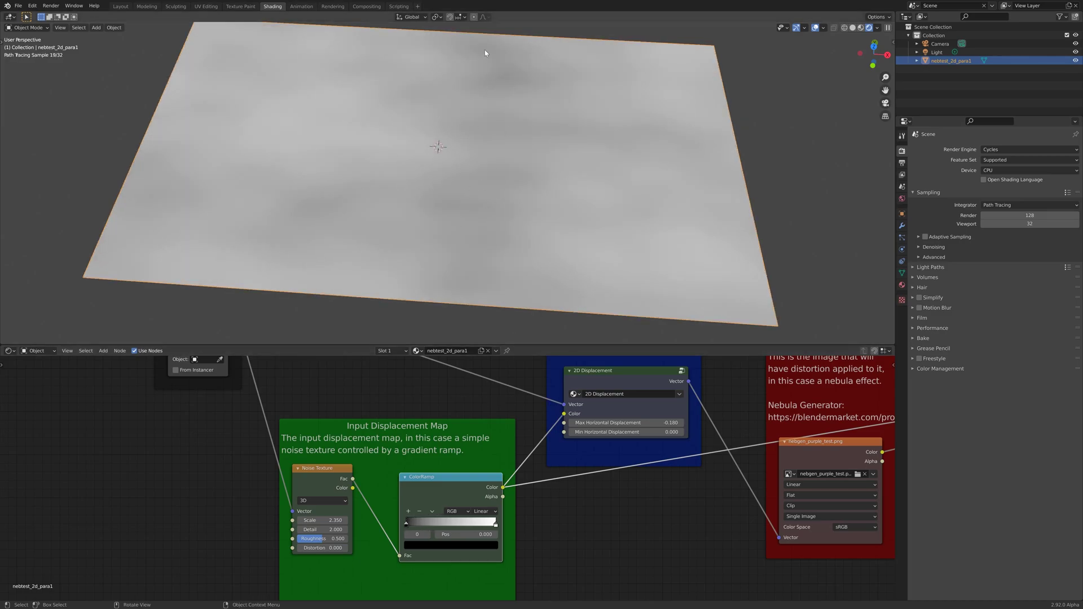
pyautogui.click(405, 525)
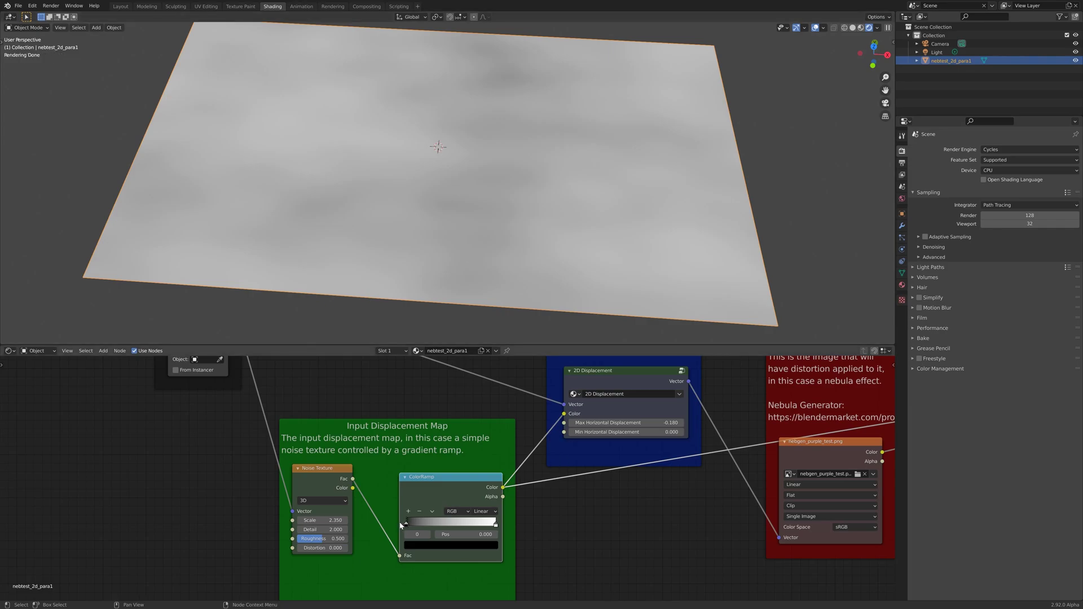
pyautogui.moveTo(669, 455); pyautogui.dragTo(491, 418, button='middle')
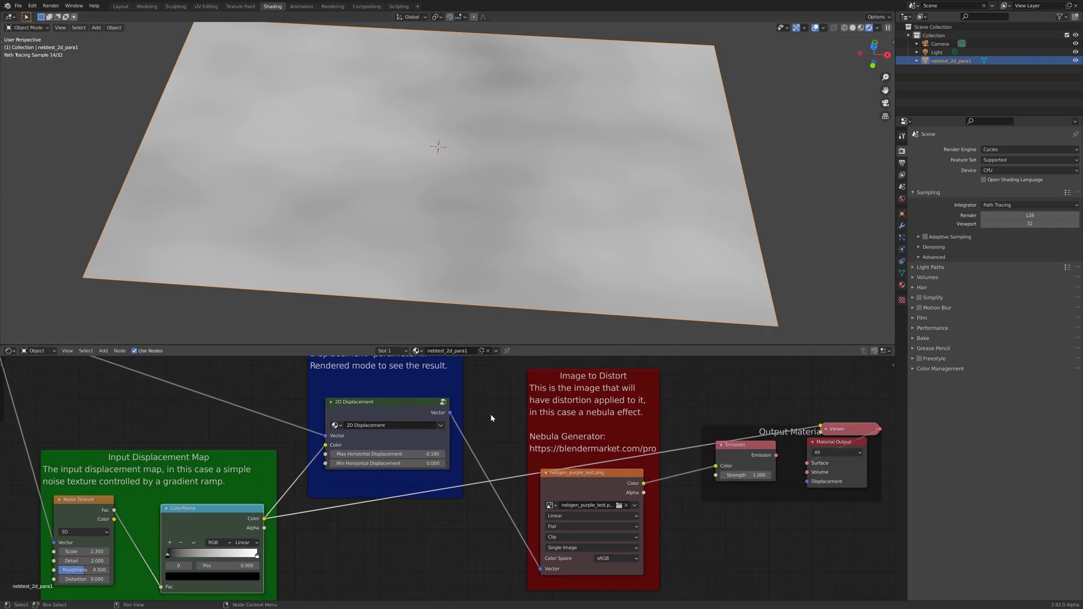
# - Show the nebula image texture on the plane again in top orthographic view
pyautogui.keyDown('ctrl'); pyautogui.keyDown('shift'); pyautogui.click(579, 475); pyautogui.keyUp('shift'); pyautogui.keyUp('ctrl')
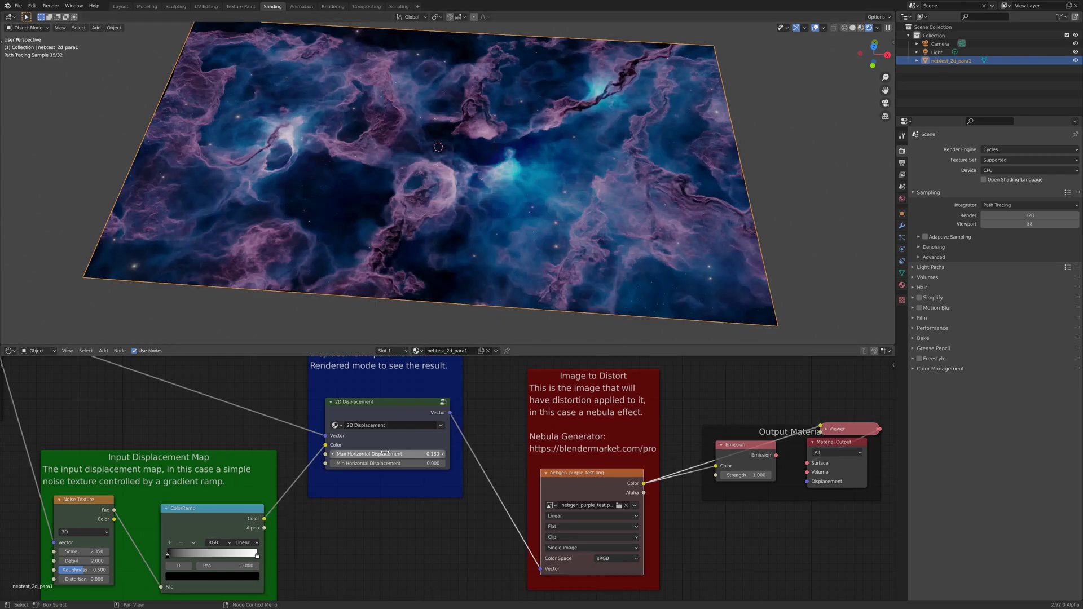
pyautogui.moveTo(473, 307); pyautogui.dragTo(506, 195, button='middle')
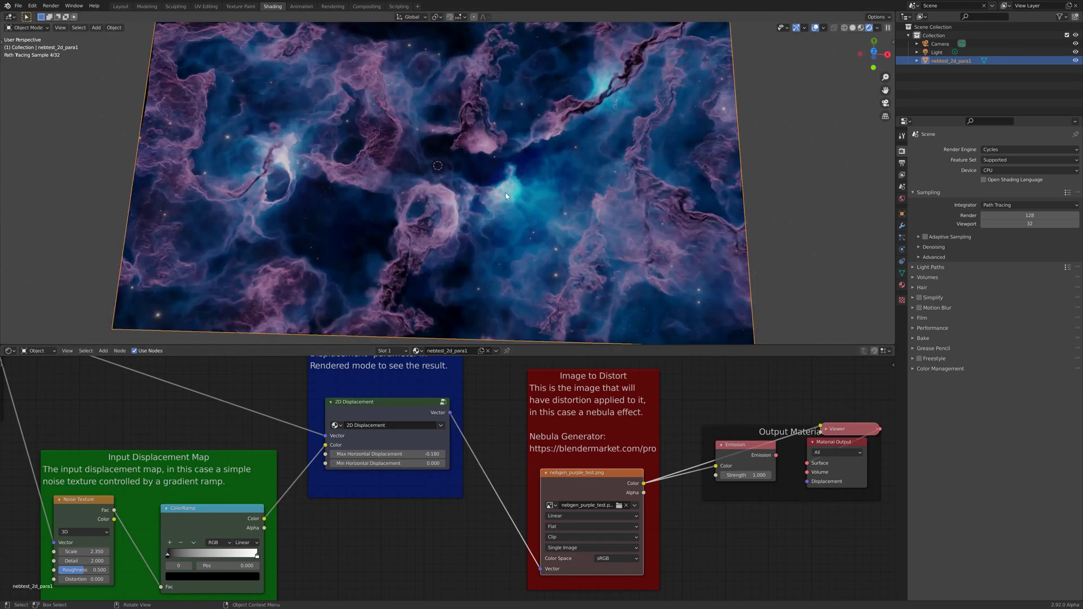
pyautogui.press('KP_7')
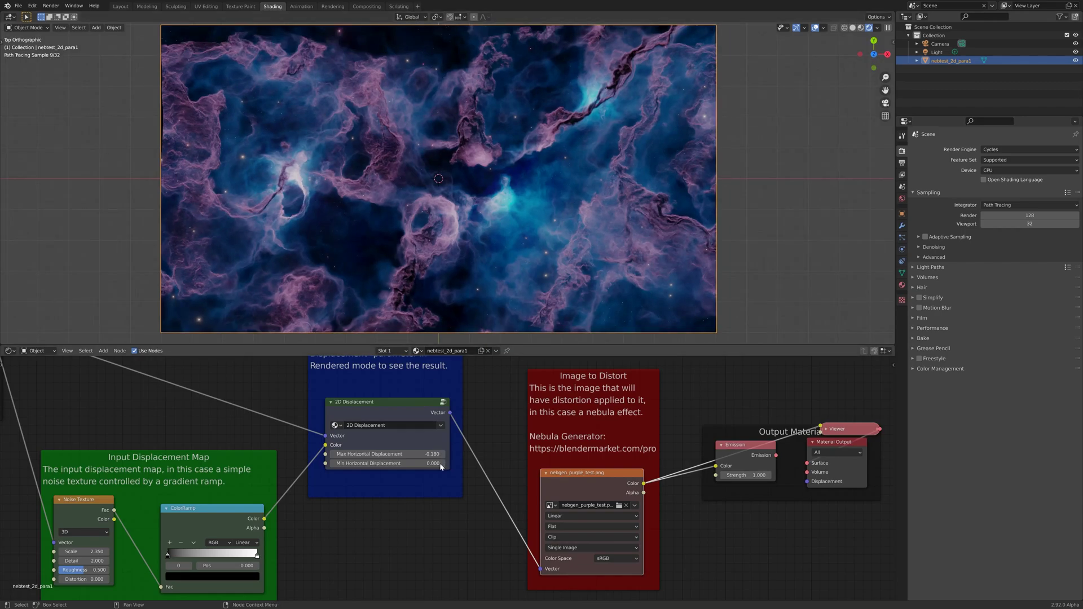
# - Sweep the horizontal displacement to warp the nebula, ending at Max 0.930 and Min -0.360
pyautogui.moveTo(414, 455)
pyautogui.mouseDown()
pyautogui.moveTo(446, 454)
pyautogui.moveTo(344, 454)
pyautogui.moveTo(530, 454)
pyautogui.moveTo(403, 454)
pyautogui.mouseUp()
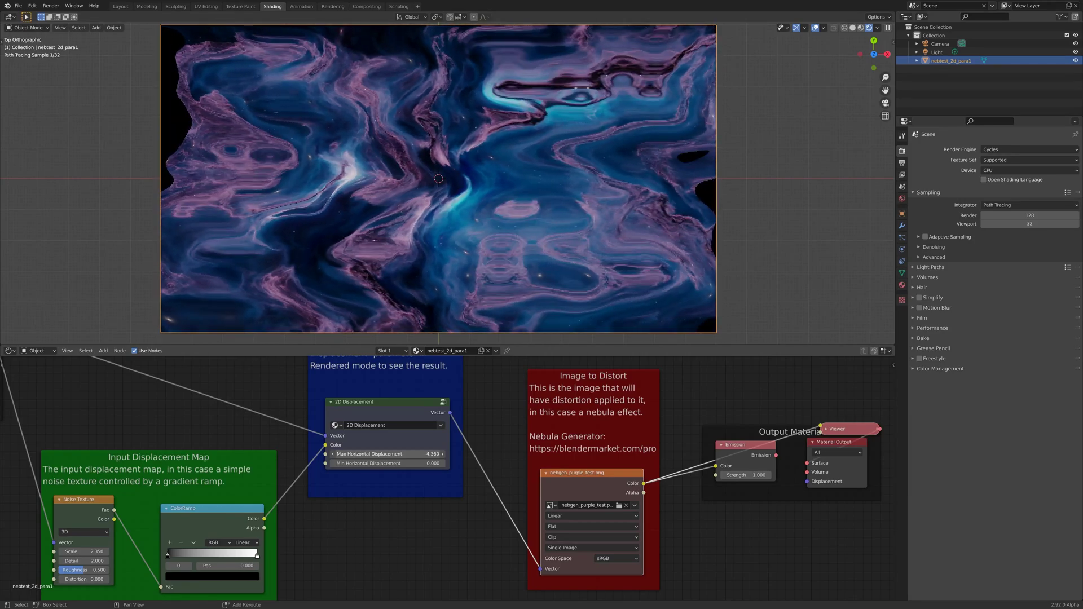
pyautogui.moveTo(383, 455); pyautogui.dragTo(407, 454)
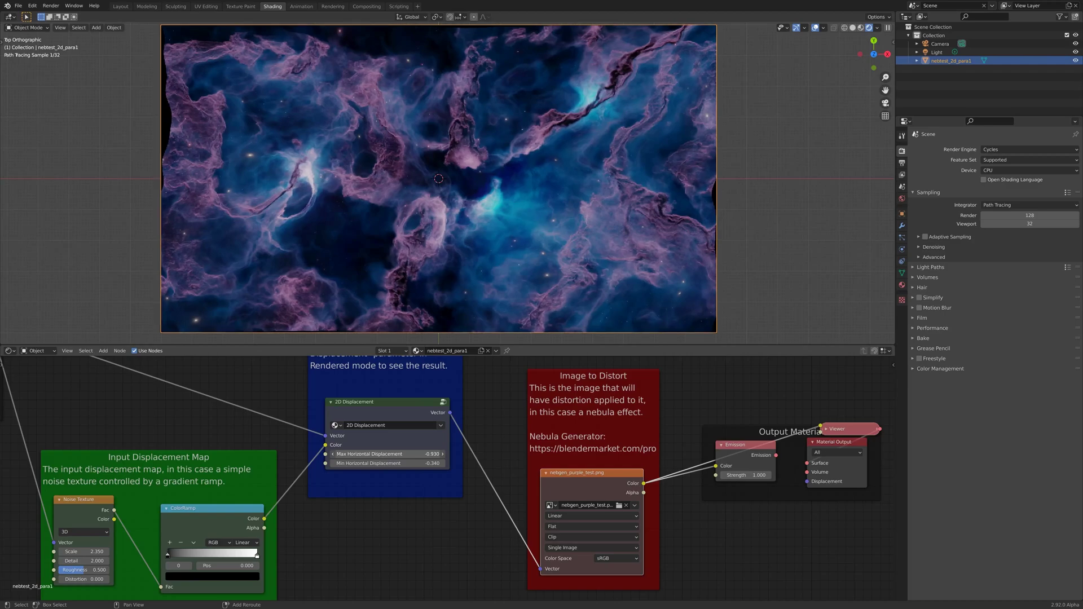
pyautogui.moveTo(460, 218); pyautogui.dragTo(488, 182, button='middle')
pyautogui.scroll(5, 474, 190)
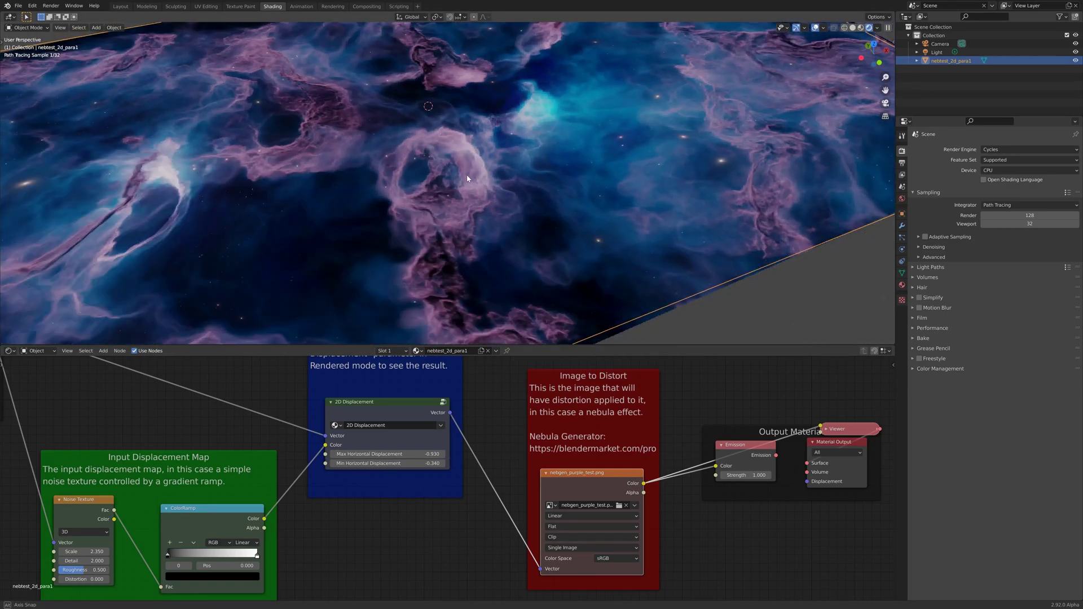
pyautogui.scroll(-3, 468, 202)
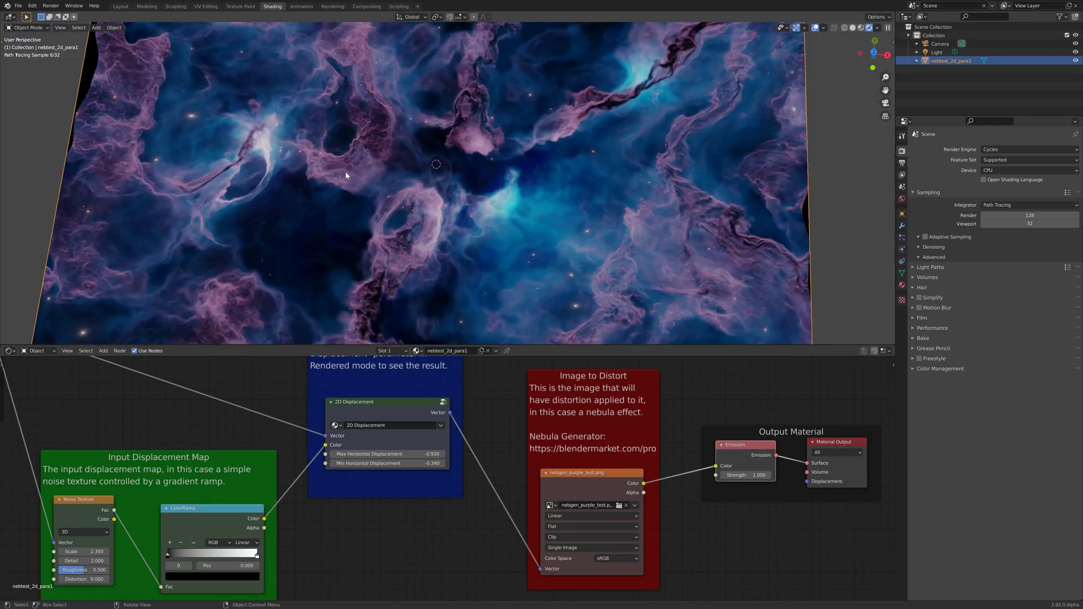
# - Enter the 2D Displacement group and move the RGB to BW and Separate RGB nodes upward
pyautogui.scroll(-2, 436, 435)
pyautogui.scroll(-2, 451, 533)
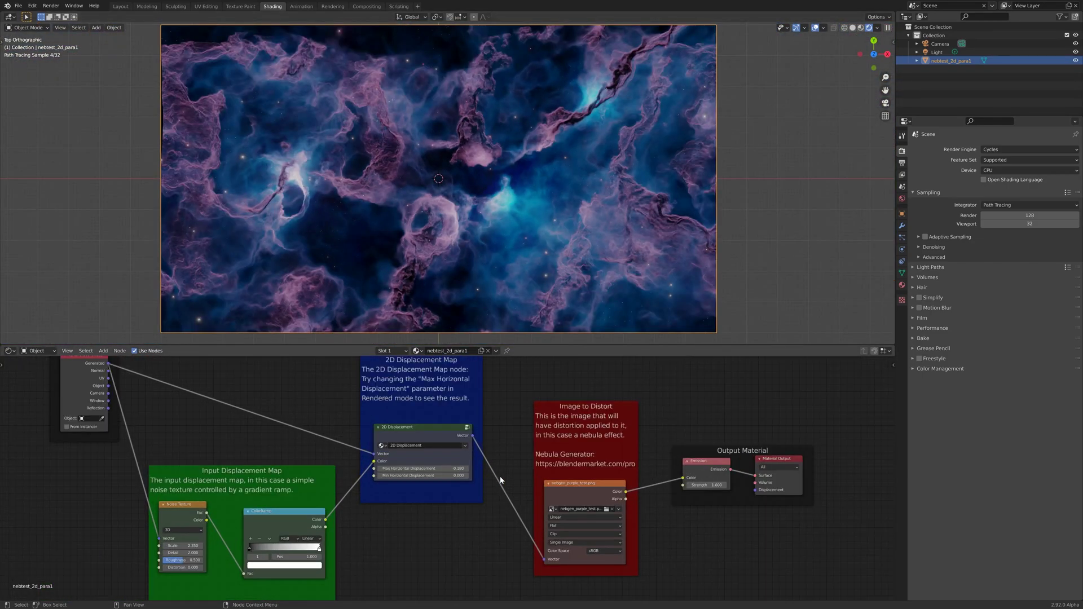
pyautogui.scroll(3, 447, 478)
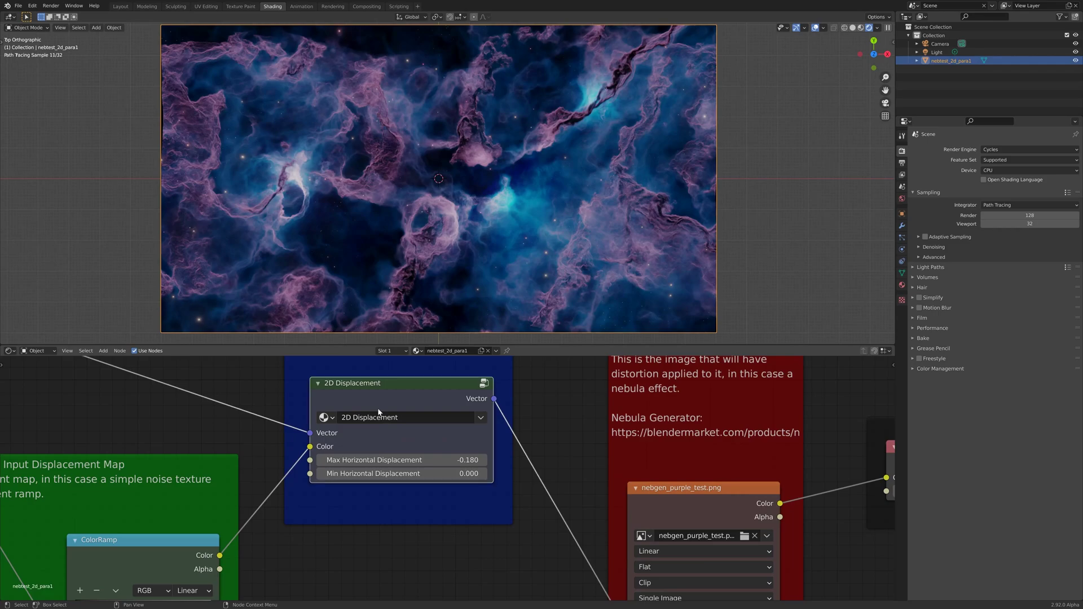
pyautogui.press('Tab')
pyautogui.scroll(-2, 508, 452)
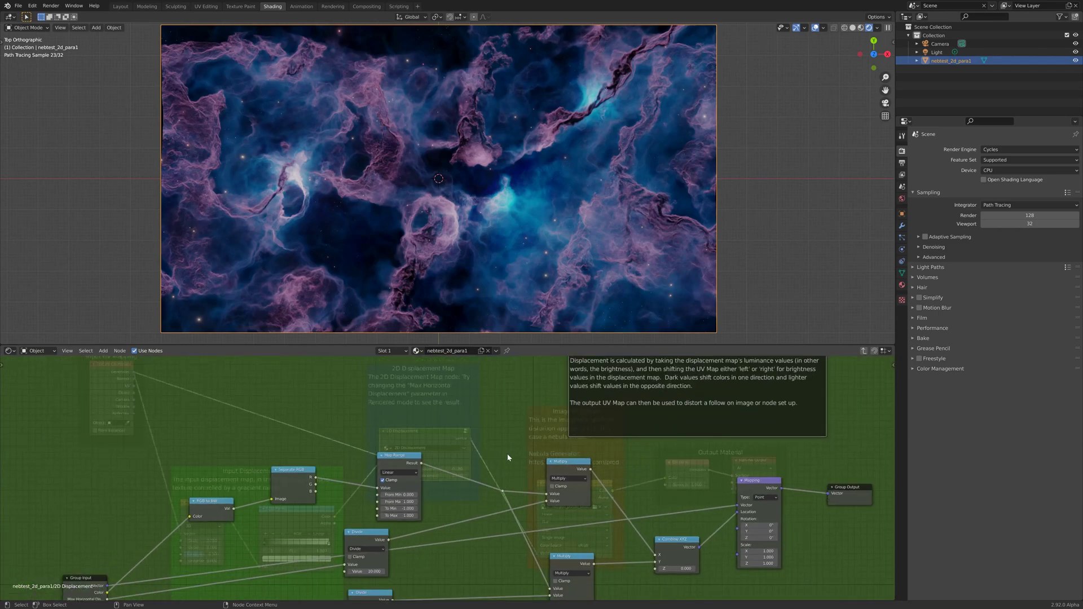
pyautogui.moveTo(508, 490); pyautogui.dragTo(643, 464, button='middle')
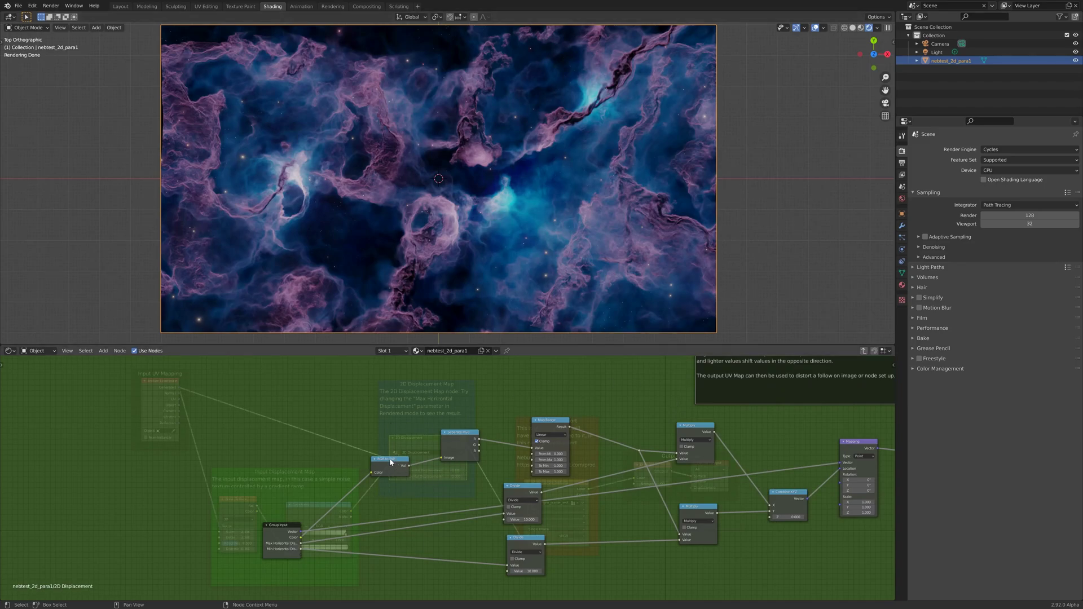
pyautogui.moveTo(391, 461); pyautogui.dragTo(371, 420)
pyautogui.moveTo(460, 432); pyautogui.dragTo(459, 401)
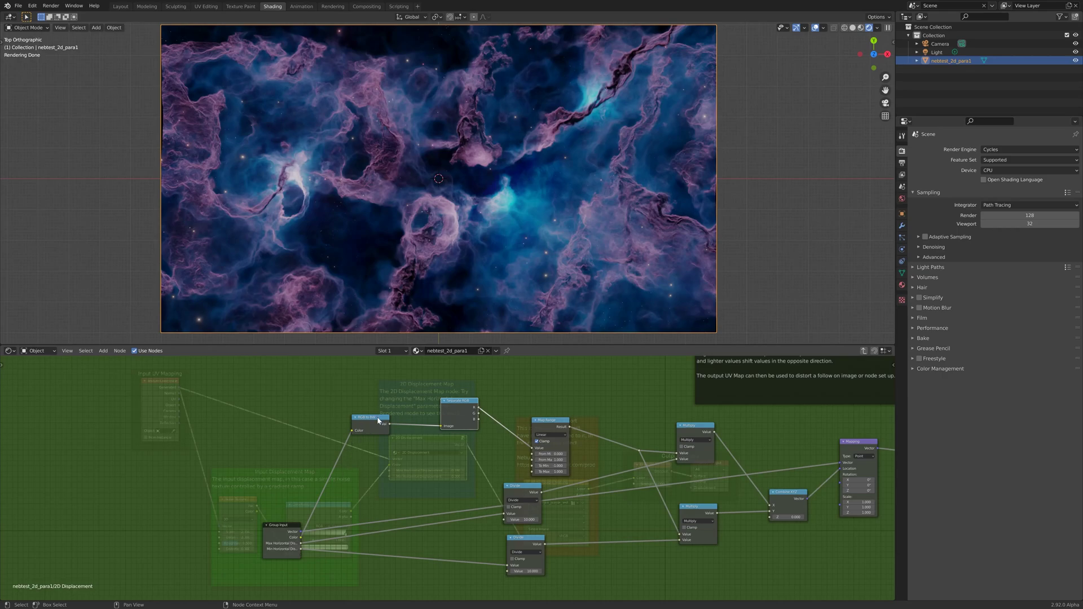
pyautogui.click(461, 407)
pyautogui.moveTo(545, 449); pyautogui.dragTo(444, 437, button='middle')
# - Set Map Range To Min to 1, nudge Combine XYZ slightly, and exit back to the material
pyautogui.moveTo(452, 407); pyautogui.dragTo(451, 394)
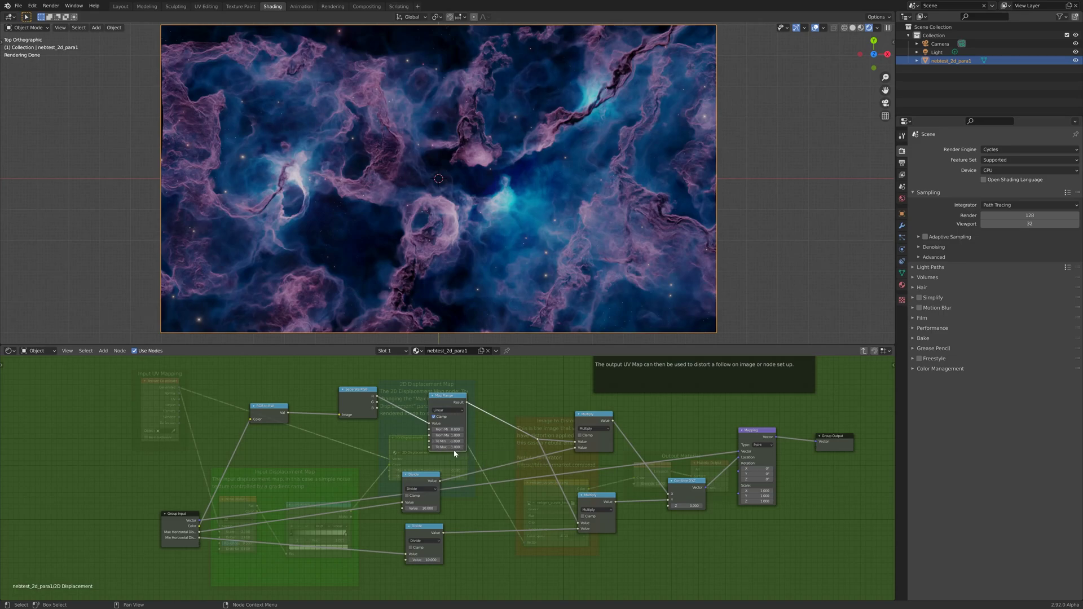
pyautogui.press('-')
pyautogui.press('-')
pyautogui.press('-')
pyautogui.click(579, 428)
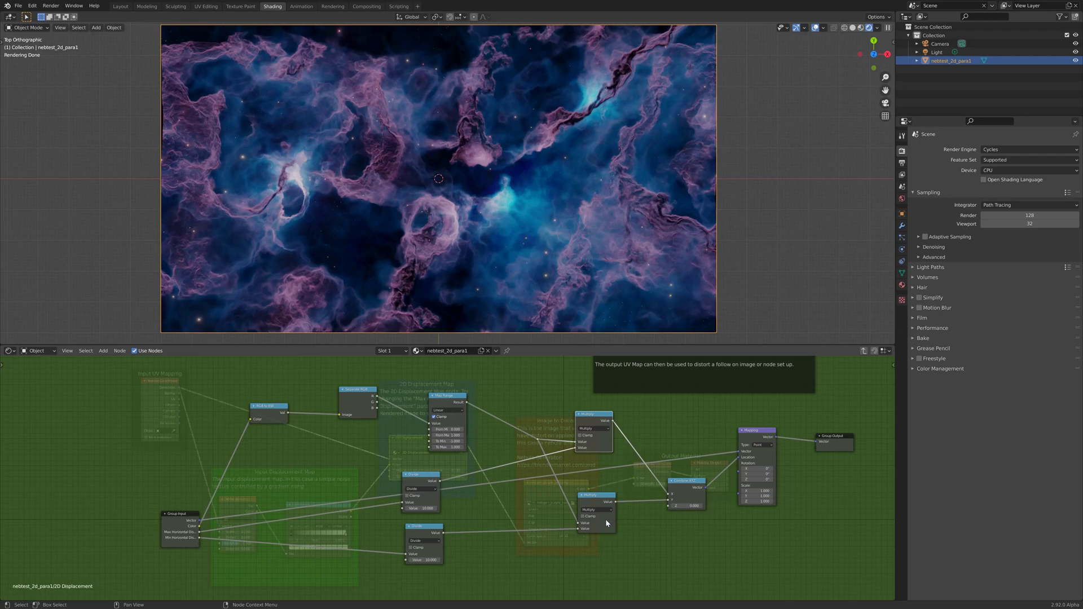
pyautogui.click(686, 484)
pyautogui.moveTo(687, 485); pyautogui.dragTo(677, 482)
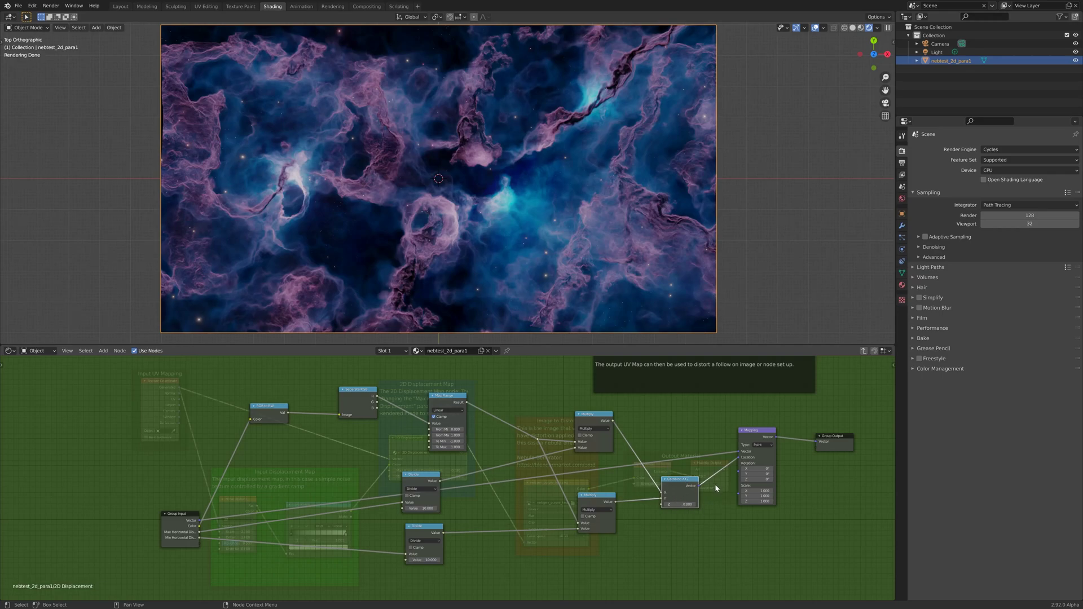
pyautogui.click(761, 434)
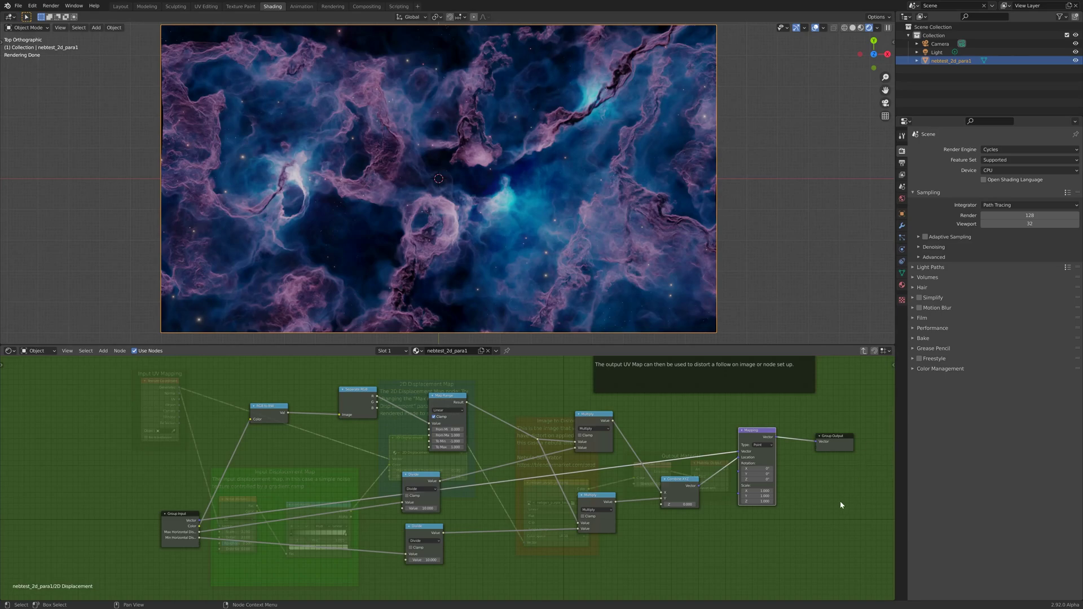
pyautogui.scroll(-1, 838, 486)
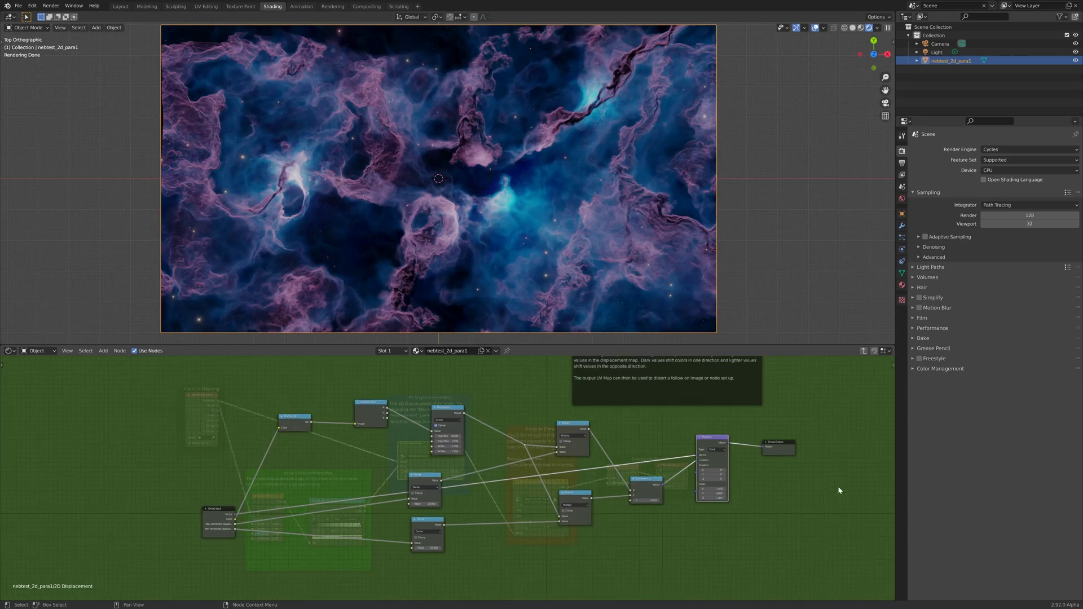
pyautogui.press('Tab')
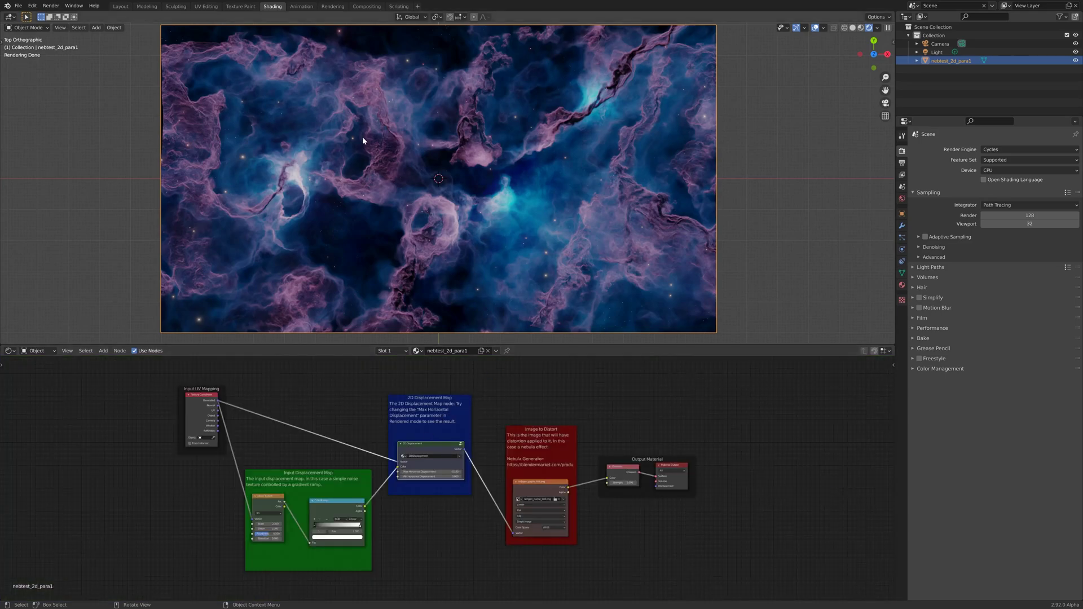
# - Open 2d_displace_ocean.blend from recent files, discarding the nebula changes, and view it in Rendered shading
pyautogui.click(18, 6)
pyautogui.moveTo(50, 32)
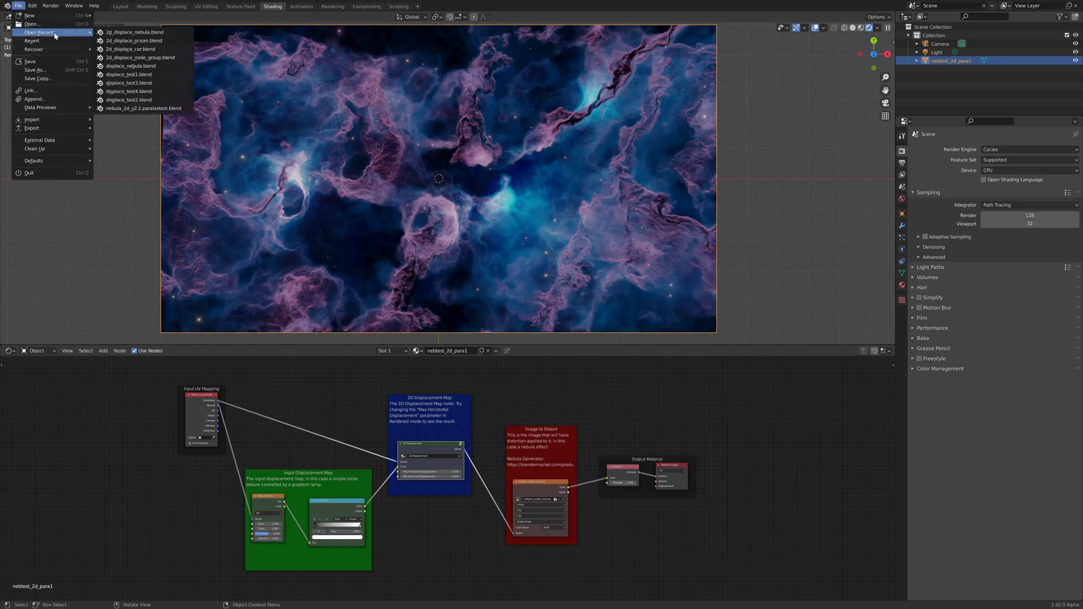
pyautogui.click(151, 40)
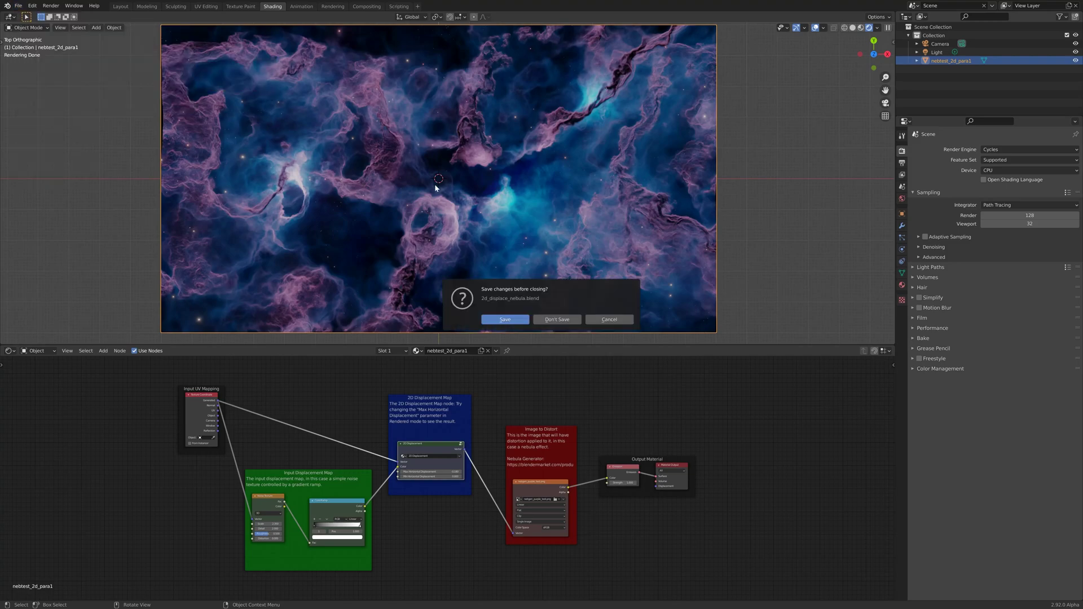
pyautogui.click(559, 318)
pyautogui.click(879, 28)
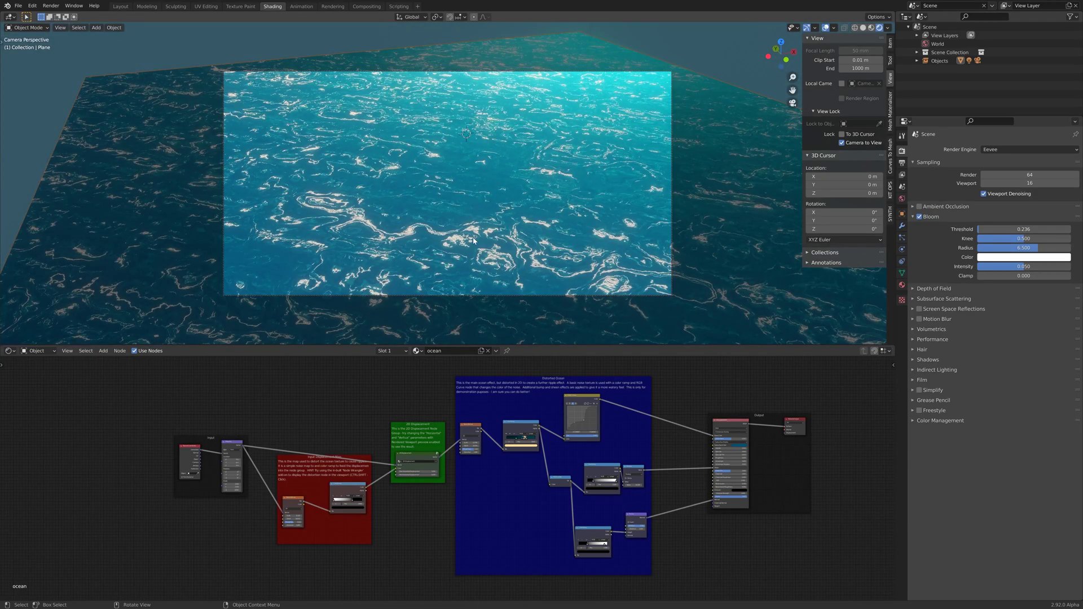
# - Select the 2D Displacement node in the ocean shader tree and mute it with M
pyautogui.moveTo(564, 170); pyautogui.dragTo(508, 158, button='middle')
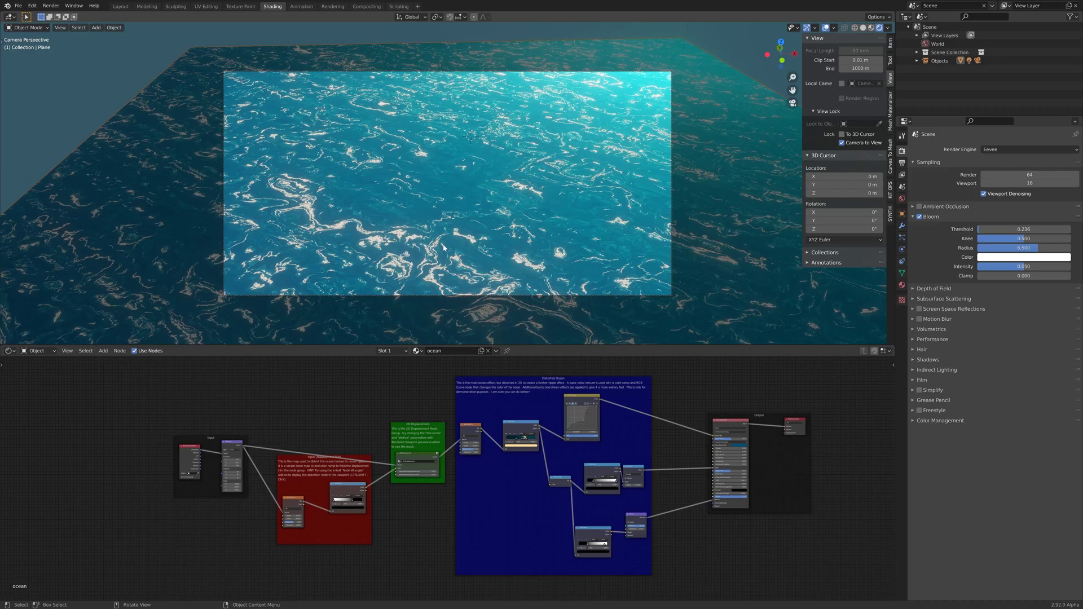
pyautogui.scroll(4, 719, 447)
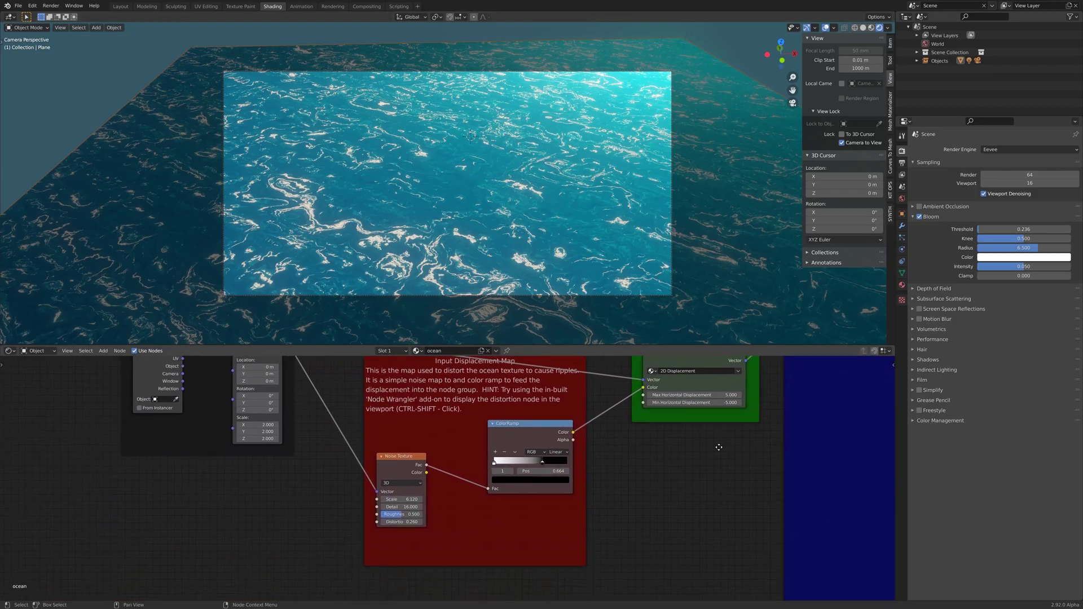
pyautogui.scroll(-4, 719, 447)
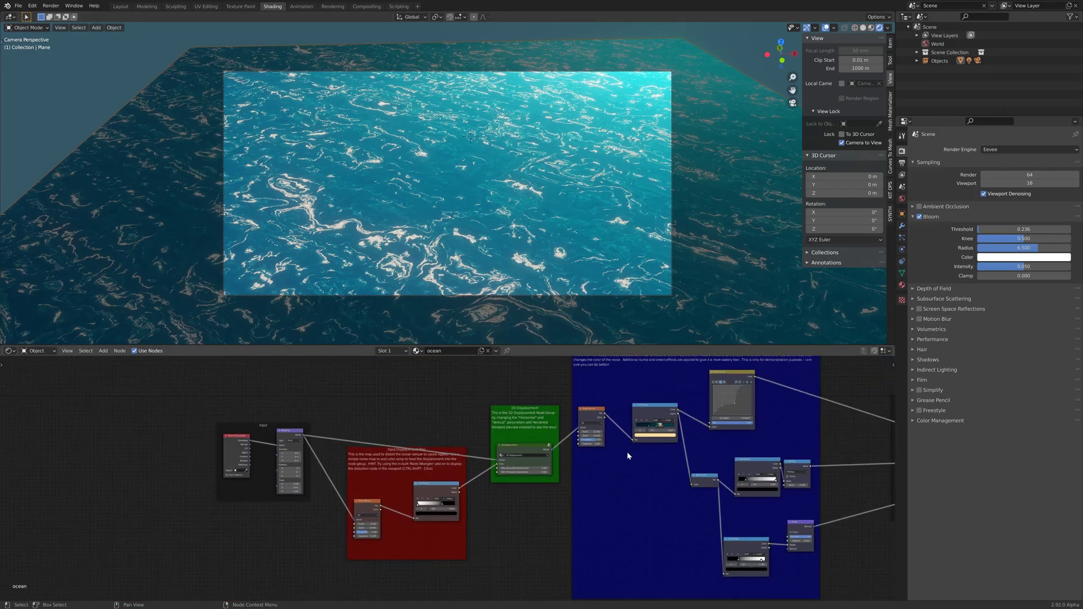
pyautogui.click(529, 443)
pyautogui.press('m')
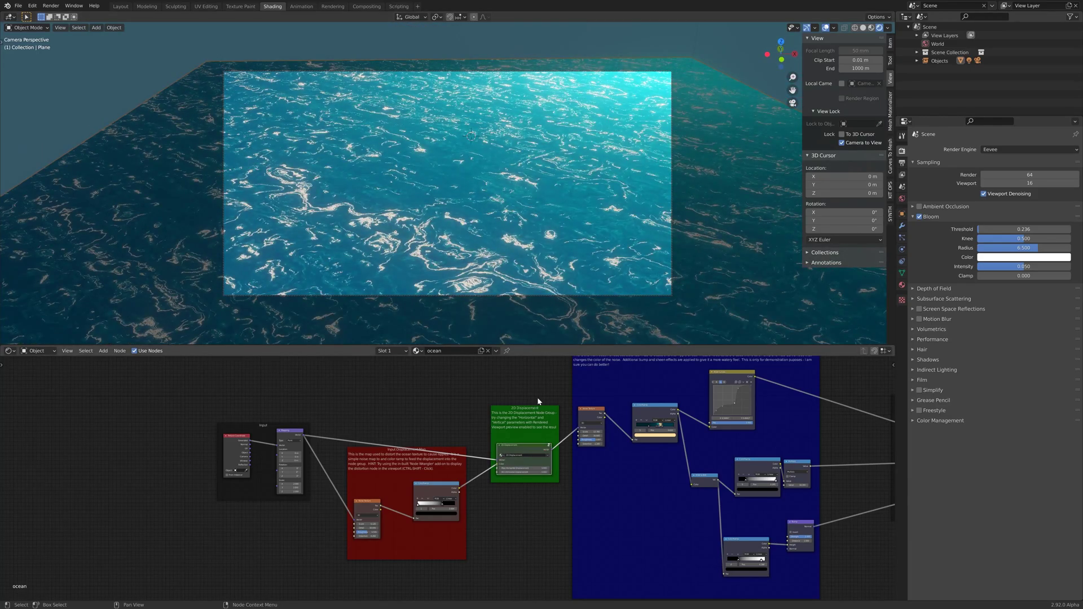
# - Preview the ColorRamp's grey noise displacement map in the viewport with Node Wrangler
pyautogui.moveTo(491, 222); pyautogui.dragTo(512, 274, button='middle')
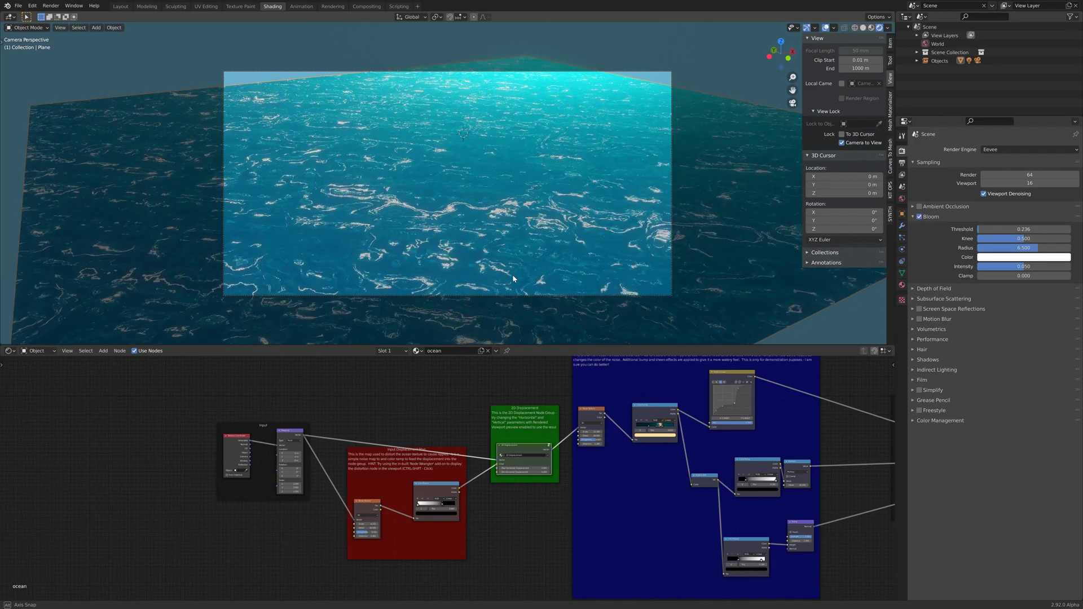
pyautogui.scroll(4, 476, 522)
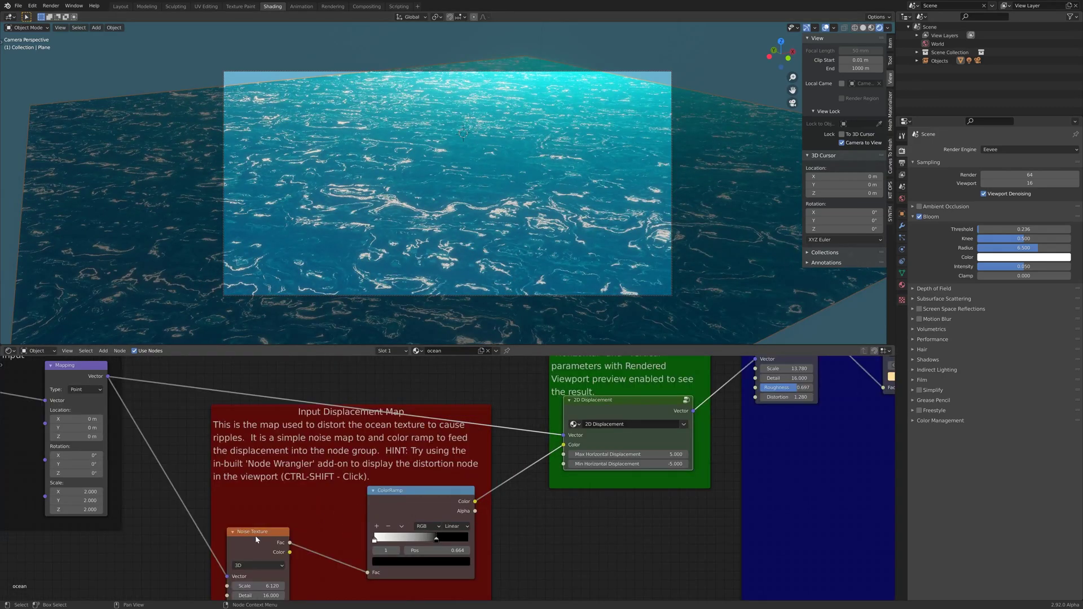
pyautogui.keyDown('ctrl'); pyautogui.keyDown('shift'); pyautogui.click(404, 496); pyautogui.keyUp('shift'); pyautogui.keyUp('ctrl')
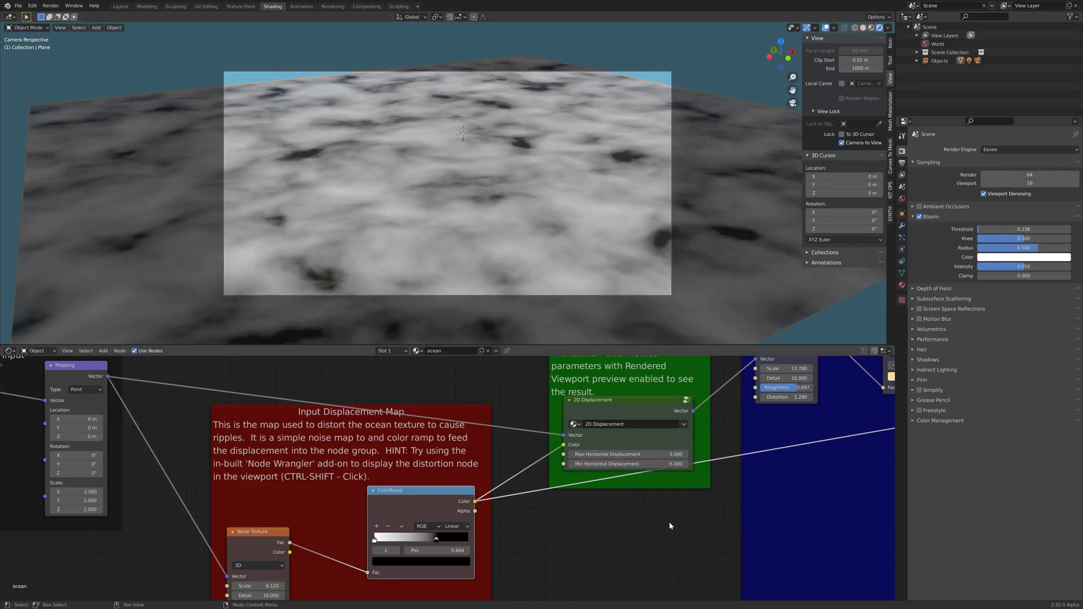
# - Switch the viewport preview back to the Principled BSDF ocean shader
pyautogui.press('Home')
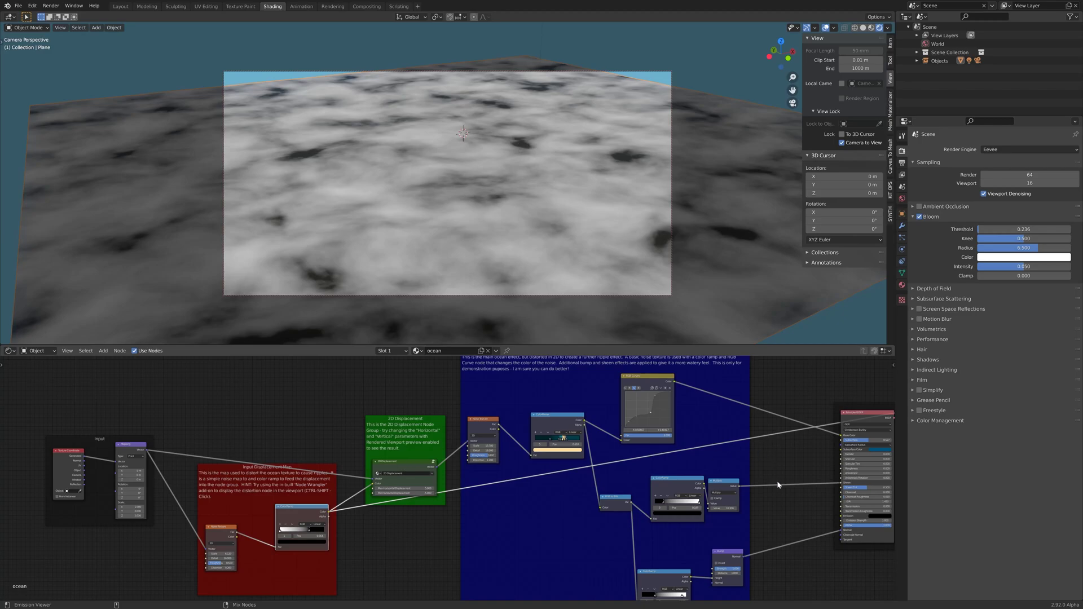
pyautogui.moveTo(858, 474); pyautogui.dragTo(801, 475, button='middle')
pyautogui.keyDown('ctrl'); pyautogui.keyDown('shift'); pyautogui.click(803, 415); pyautogui.keyUp('shift'); pyautogui.keyUp('ctrl')
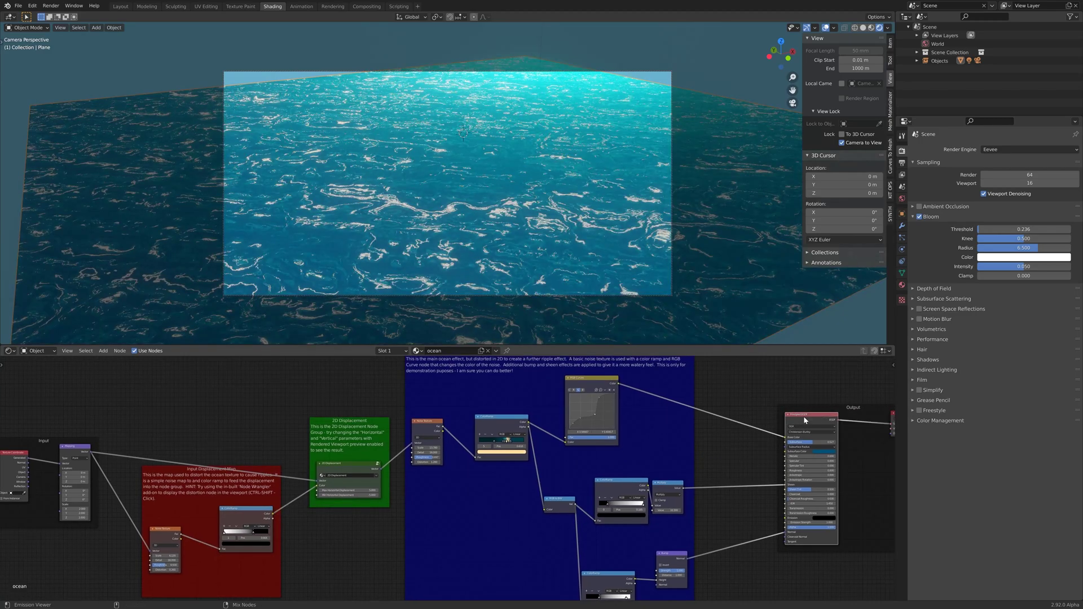
# - Raise the red frame's Noise Texture Distortion from 0.260 to 0.860, then view the whole tree
pyautogui.scroll(2, 298, 535)
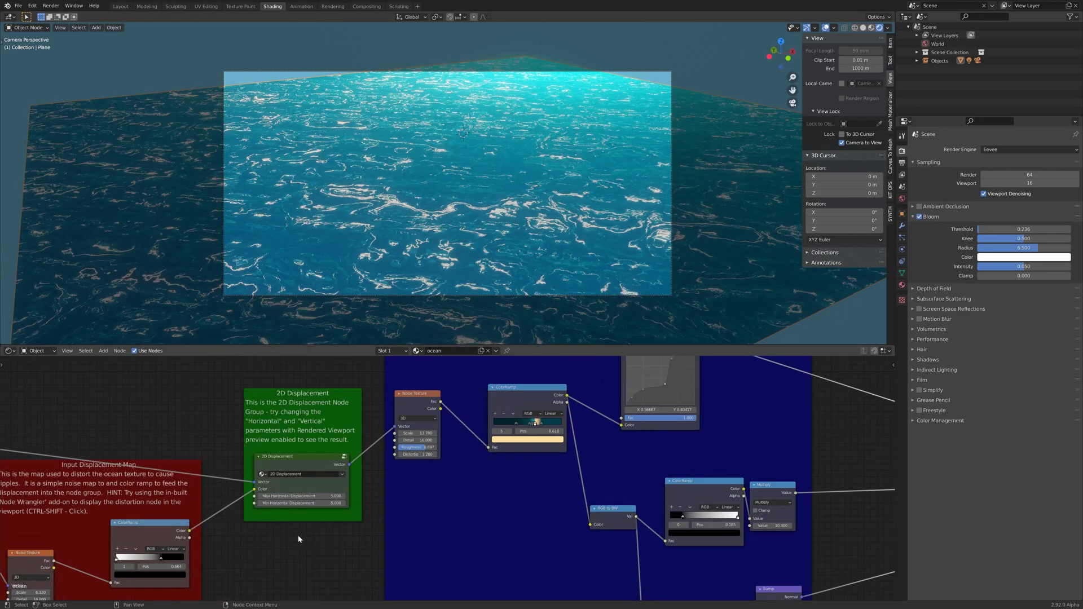
pyautogui.moveTo(90, 505); pyautogui.dragTo(315, 475, button='middle')
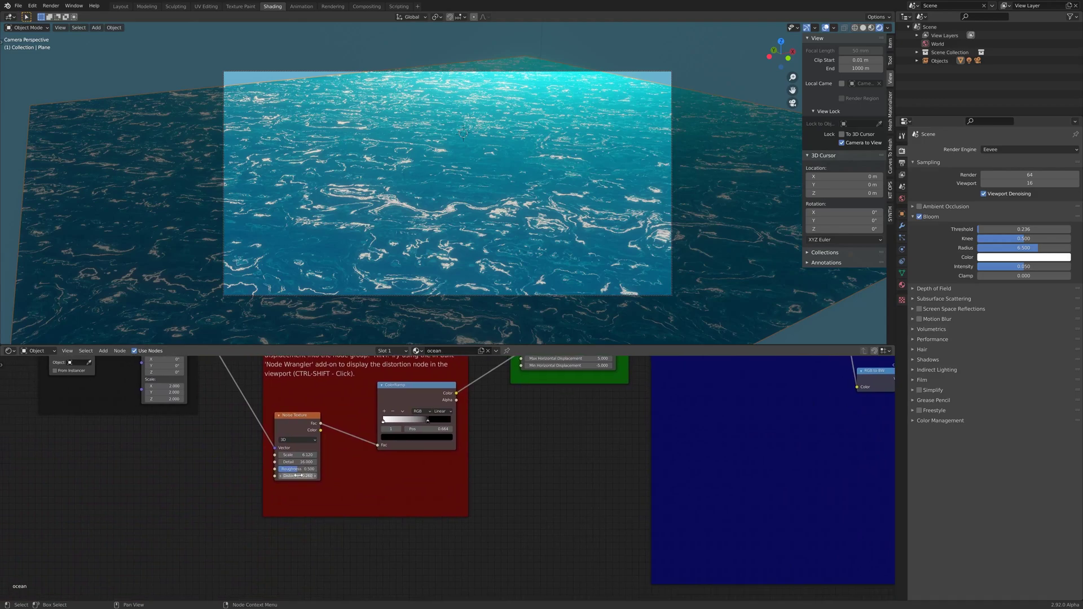
pyautogui.moveTo(298, 476)
pyautogui.mouseDown()
pyautogui.moveTo(339, 475)
pyautogui.moveTo(237, 476)
pyautogui.moveTo(290, 476)
pyautogui.mouseUp()
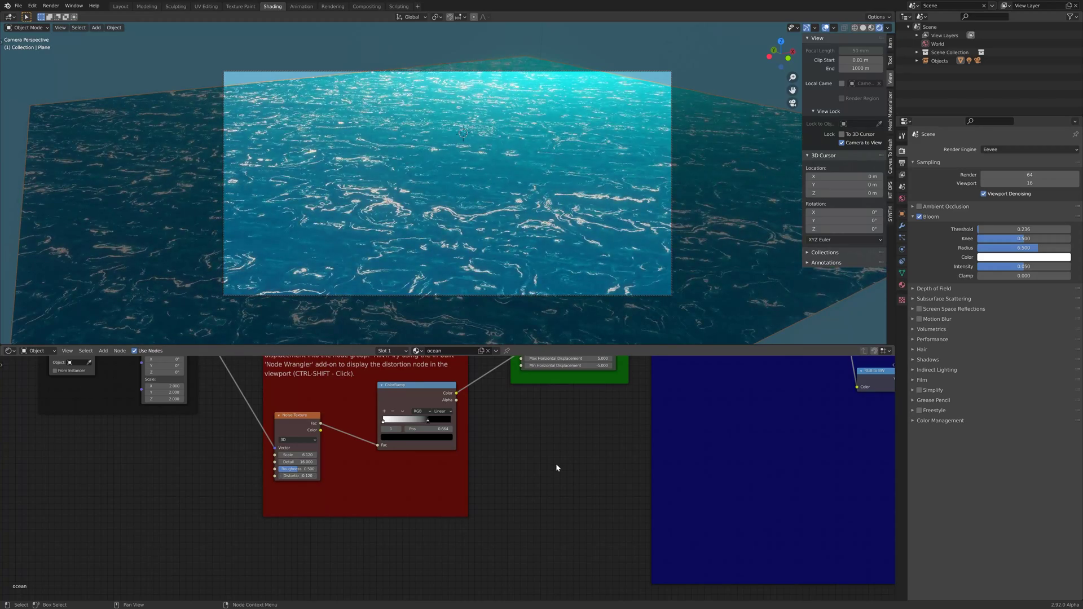
pyautogui.scroll(-6, 306, 527)
pyautogui.moveTo(299, 530); pyautogui.dragTo(301, 555, button='middle')
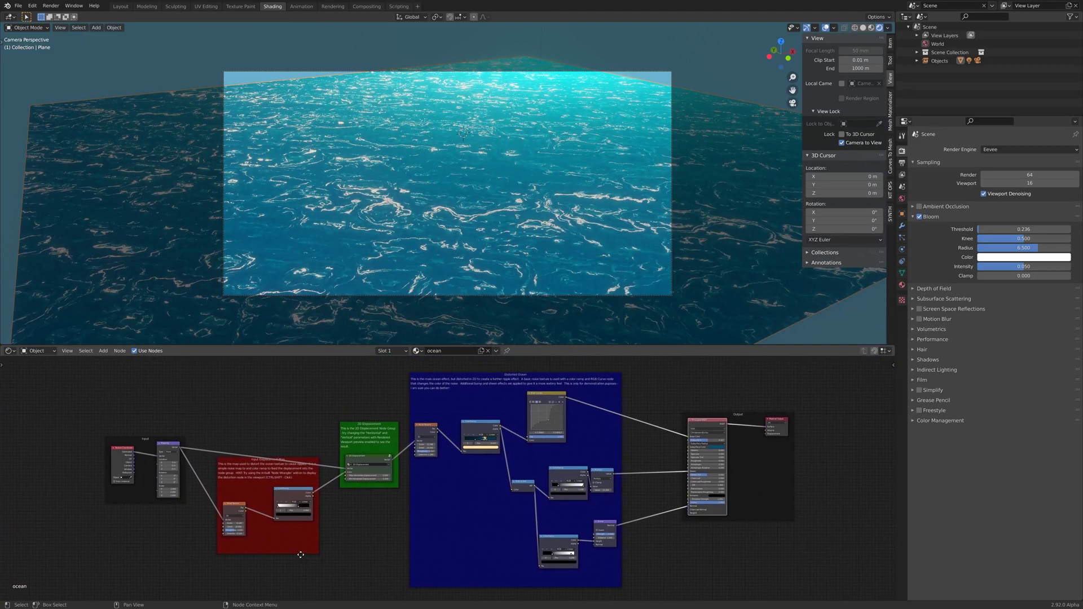